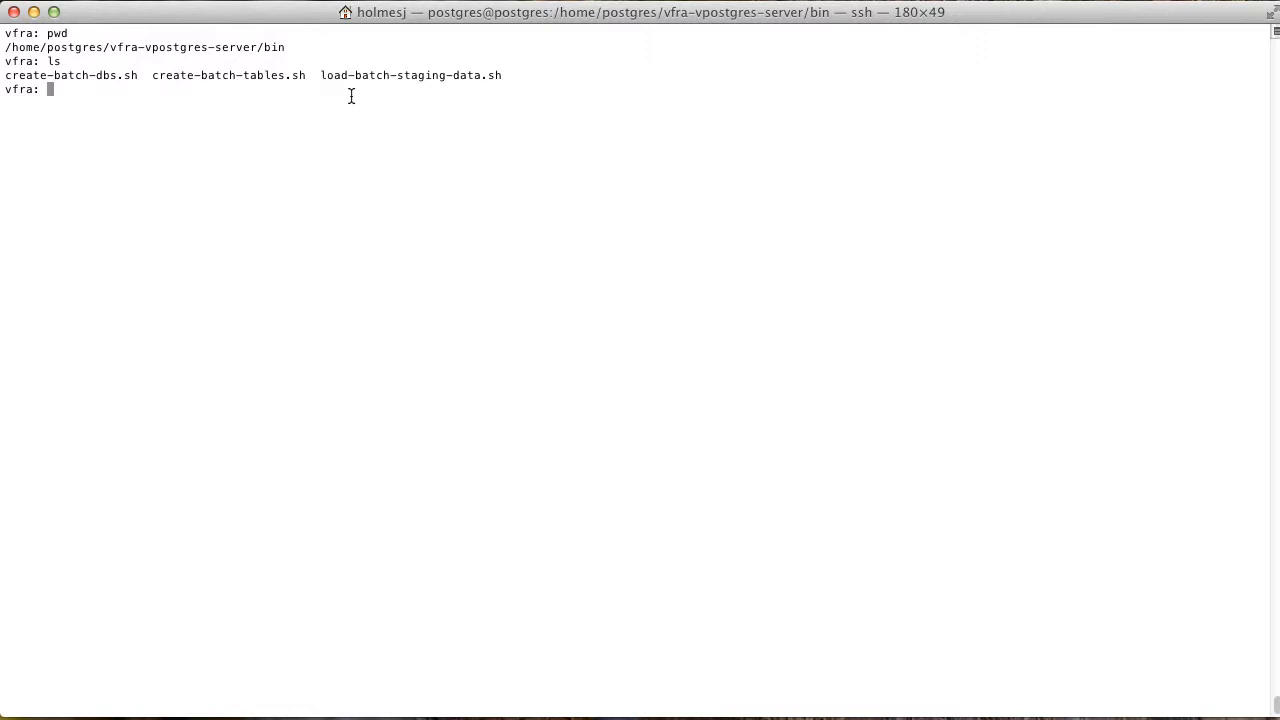
- Run the create-batch-dbs.sh script and display its contents with cat
{"action": "type", "text": "./create-batch-dbs.sh"}
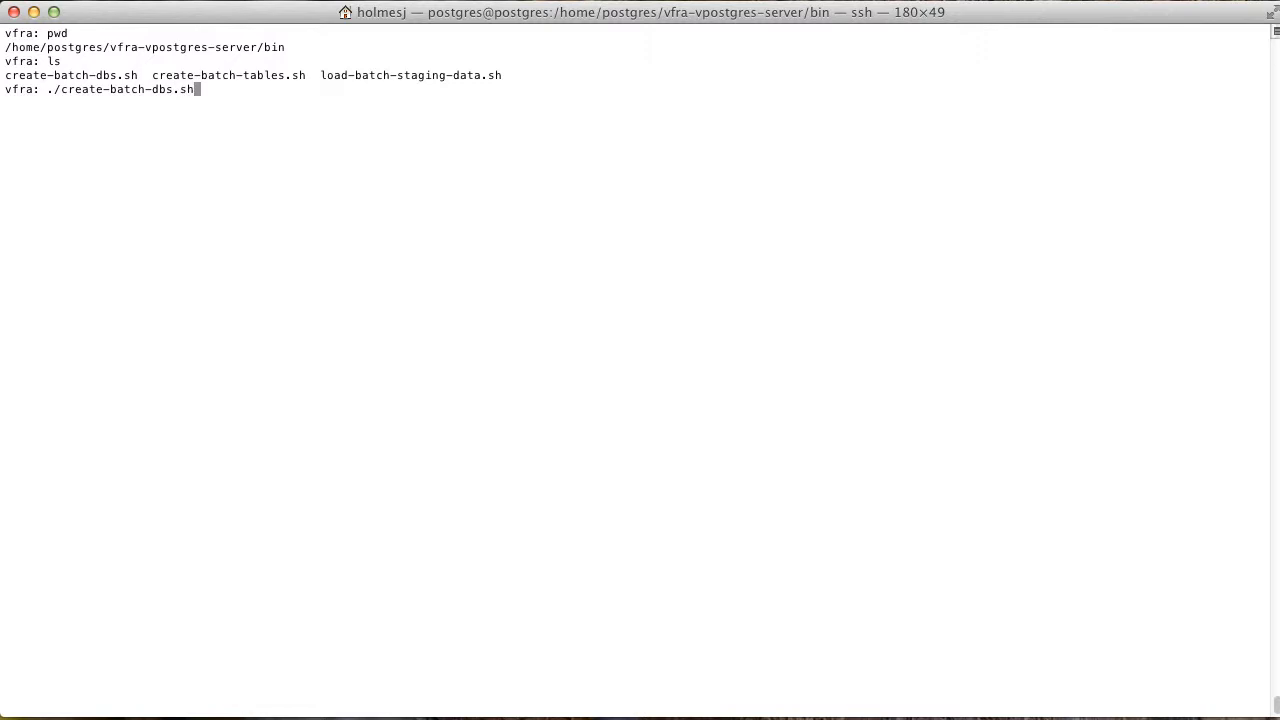
{"action": "key", "text": "Return"}
{"action": "type", "text": "cat create-batch-dbs.sh"}
{"action": "key", "text": "Return"}
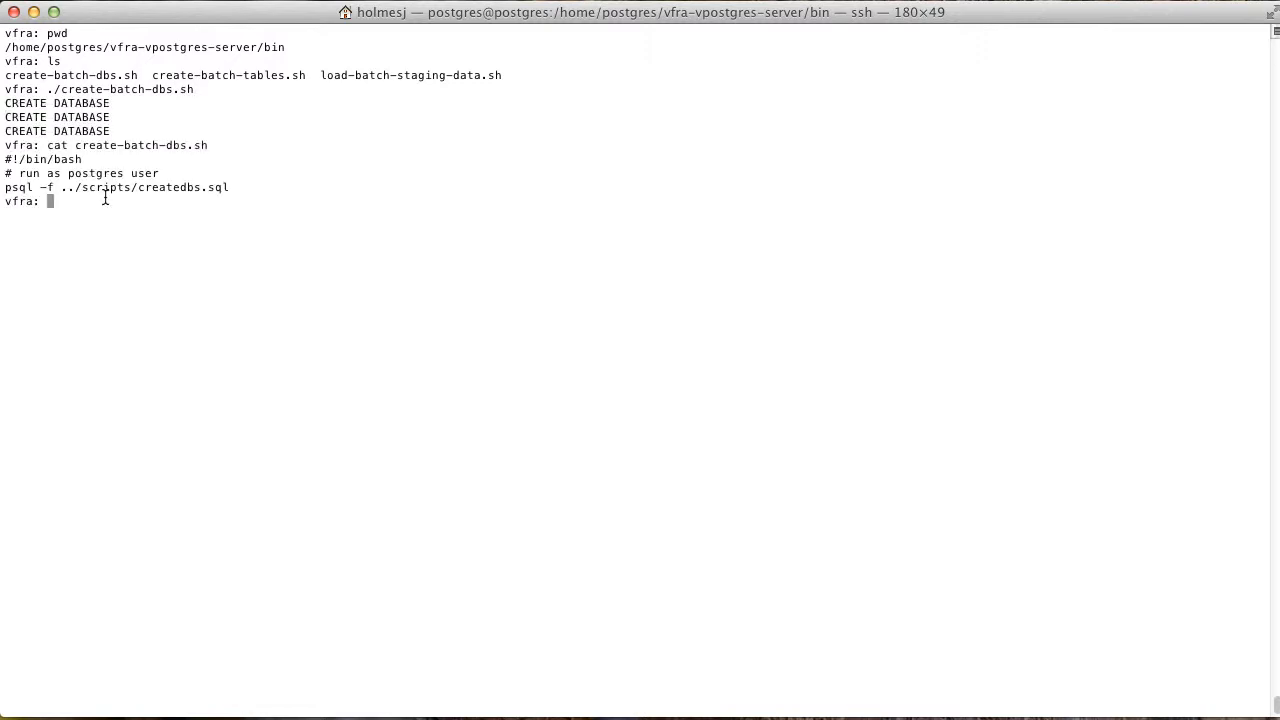
- Run the create-batch-tables.sh script to create the batch schemas and tables
{"action": "type", "text": "./create-batch-t"}
{"action": "key", "text": "Tab"}
{"action": "key", "text": "Return"}
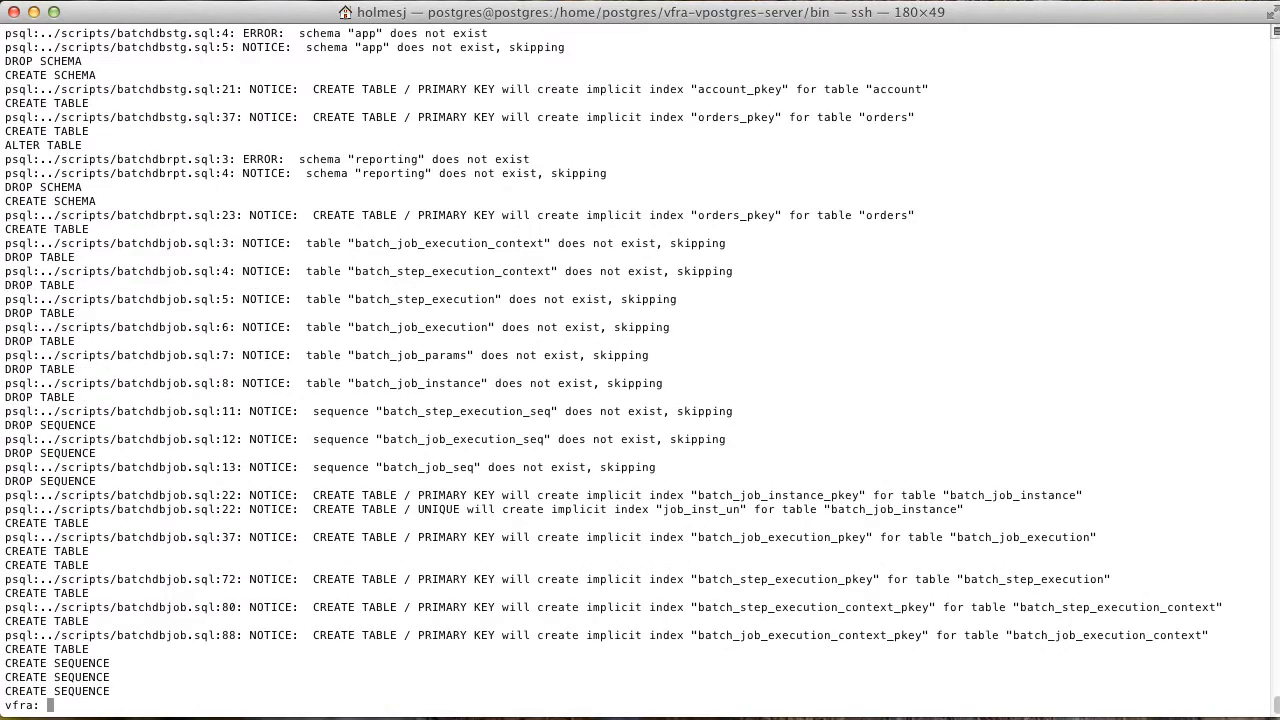
- List the scripts in the bin directory and run load-batch-staging-data.sh to load the staging data
{"action": "type", "text": "ls"}
{"action": "key", "text": "Return"}
{"action": "type", "text": "ls"}
{"action": "key", "text": "Return"}
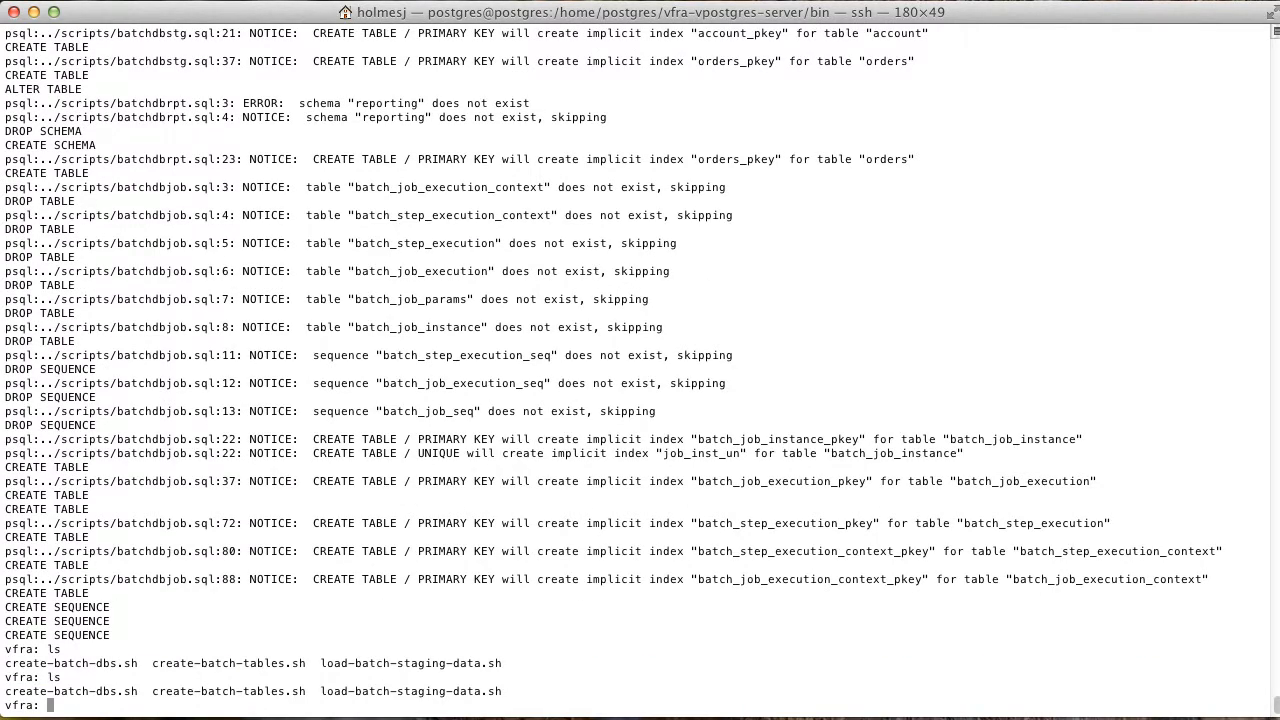
{"action": "type", "text": "./load"}
{"action": "key", "text": "Tab"}
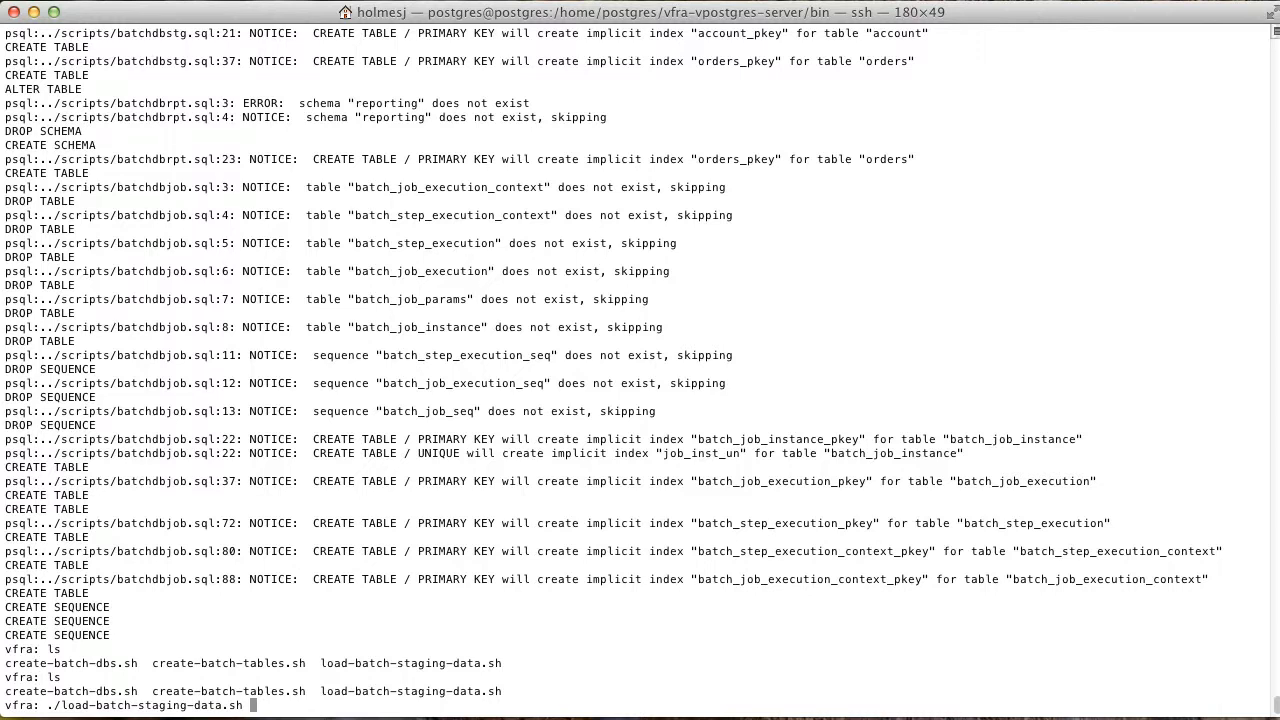
{"action": "key", "text": "Return"}
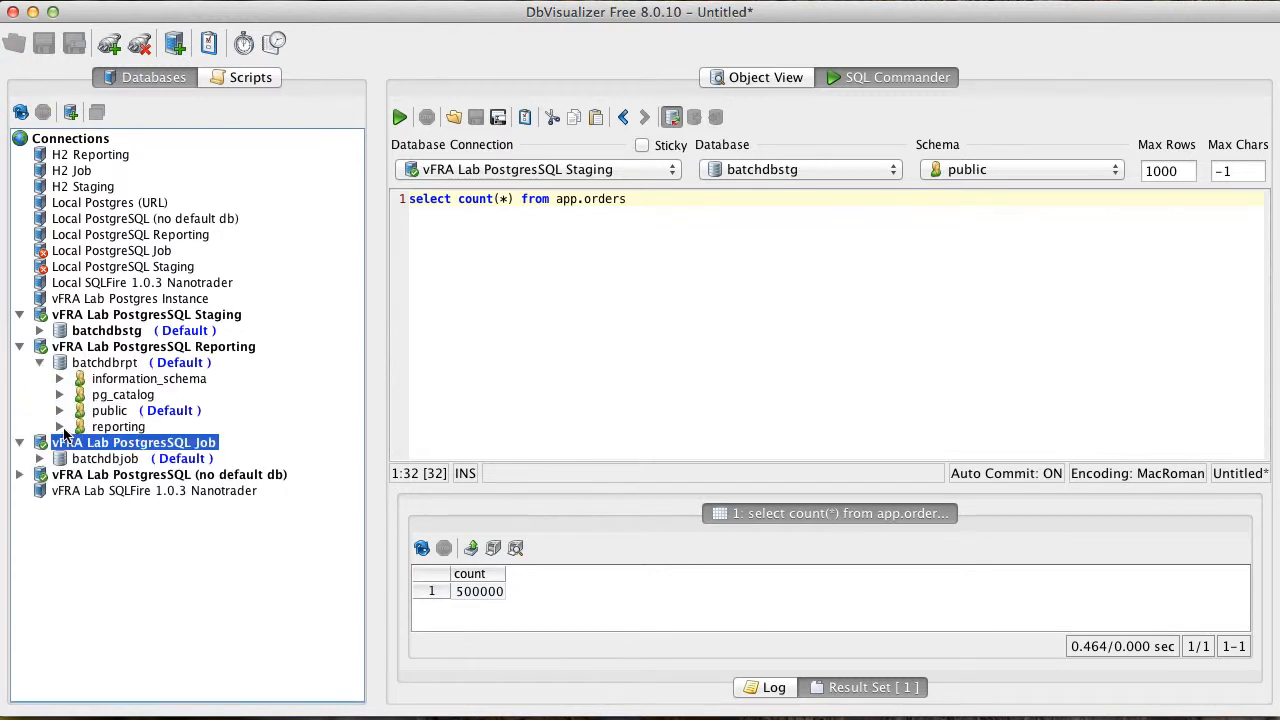
- In DbVisualizer, look at the tables in the reporting schema of batchdbrpt, and collapse the vFRA Lab PostgresSQL Reporting connection
{"action": "left_click", "coordinate": [59, 426]}
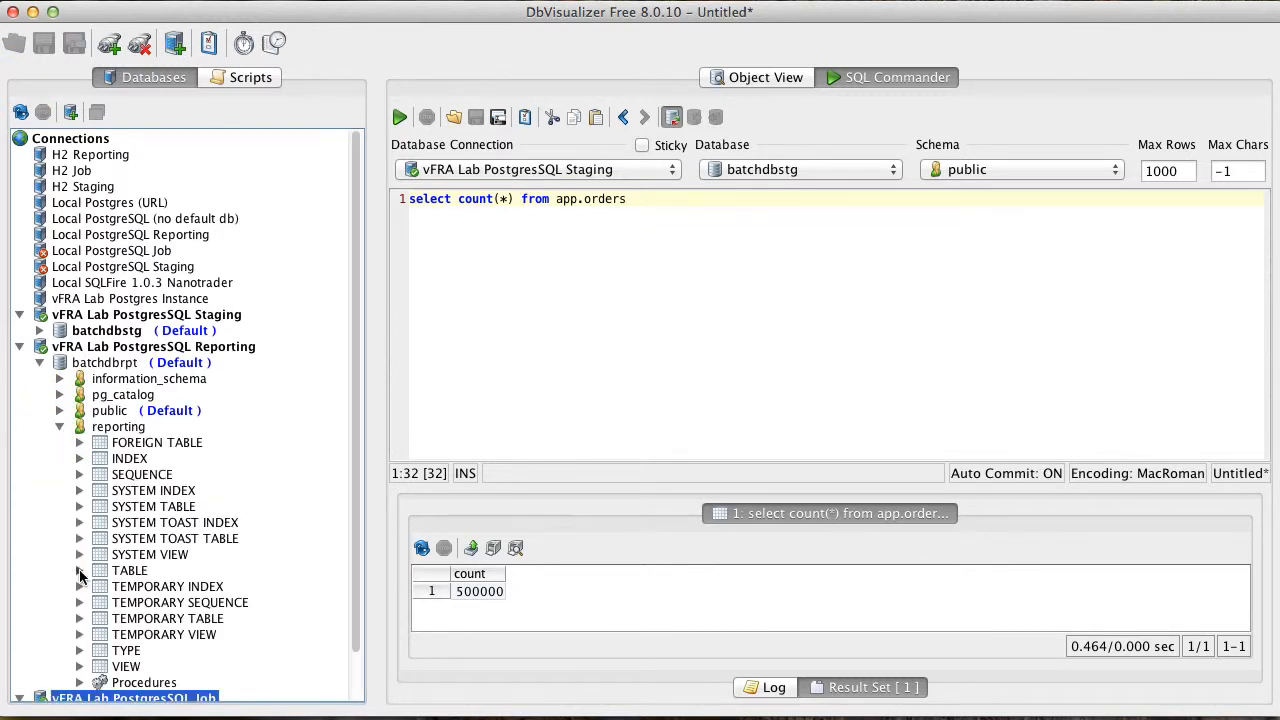
{"action": "left_click", "coordinate": [80, 570]}
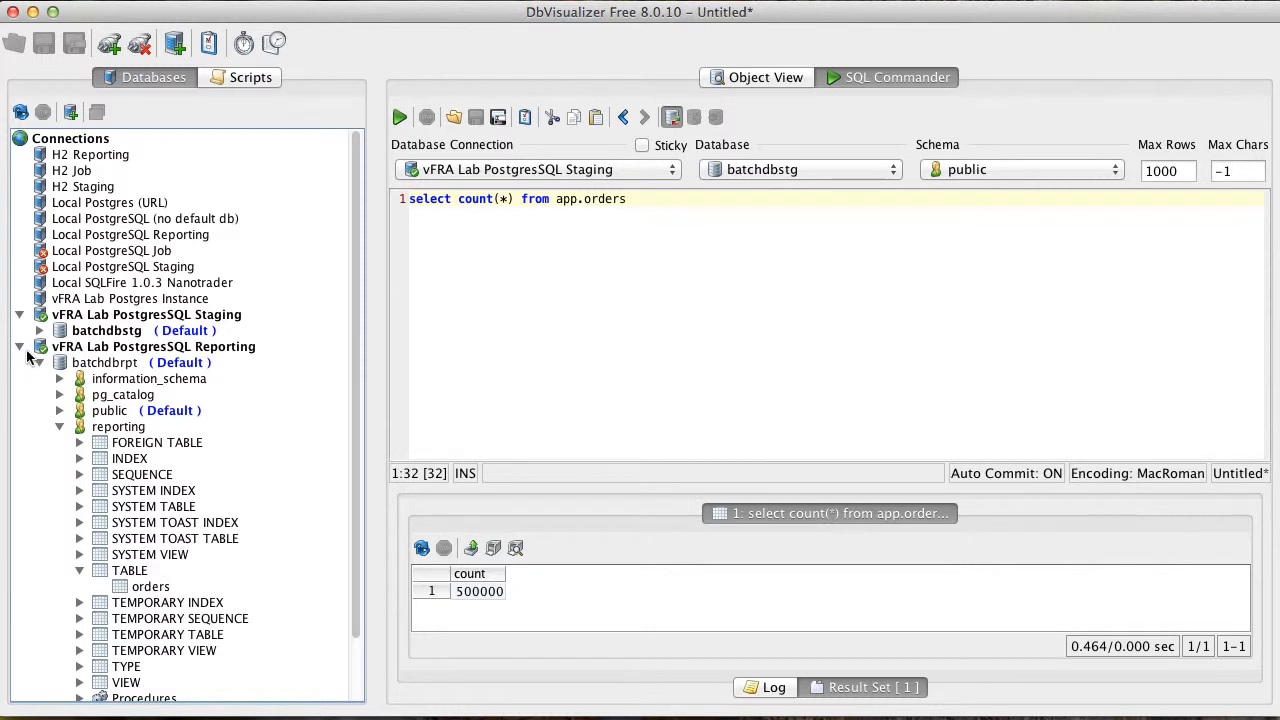
{"action": "left_click", "coordinate": [20, 347]}
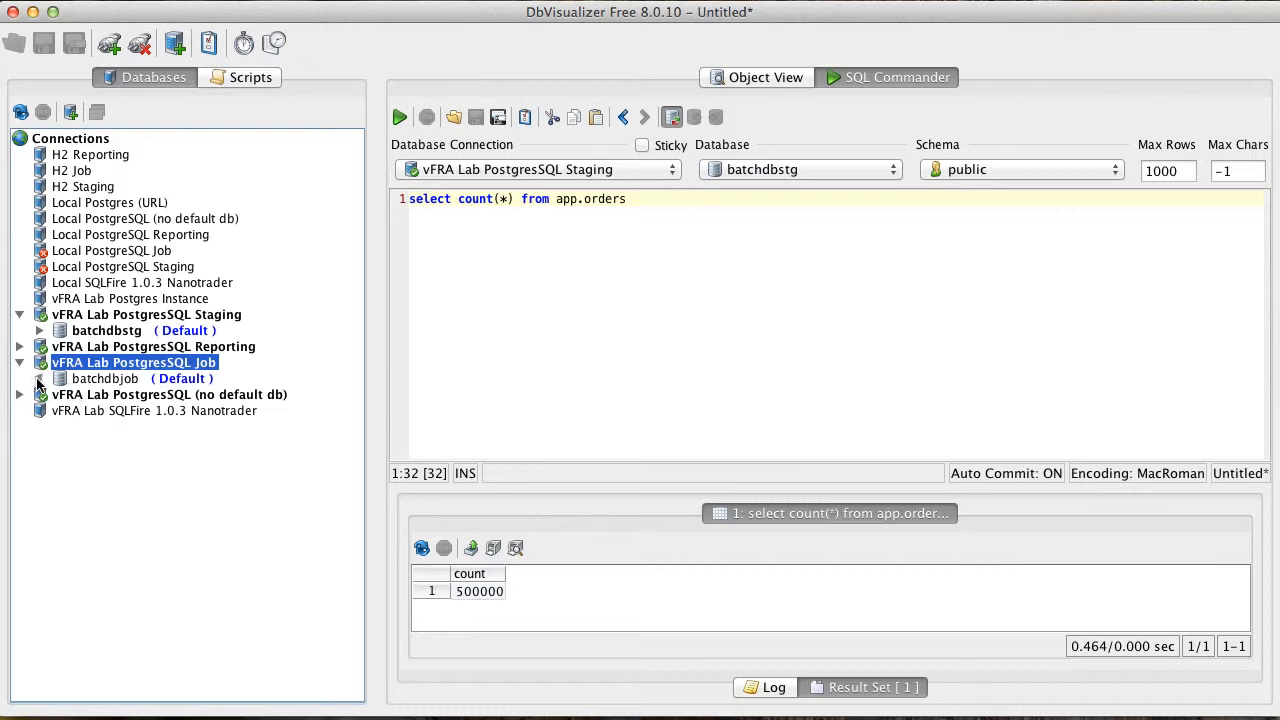
- Expand the batchdbjob database's public schema and look at its tables
{"action": "left_click", "coordinate": [39, 379]}
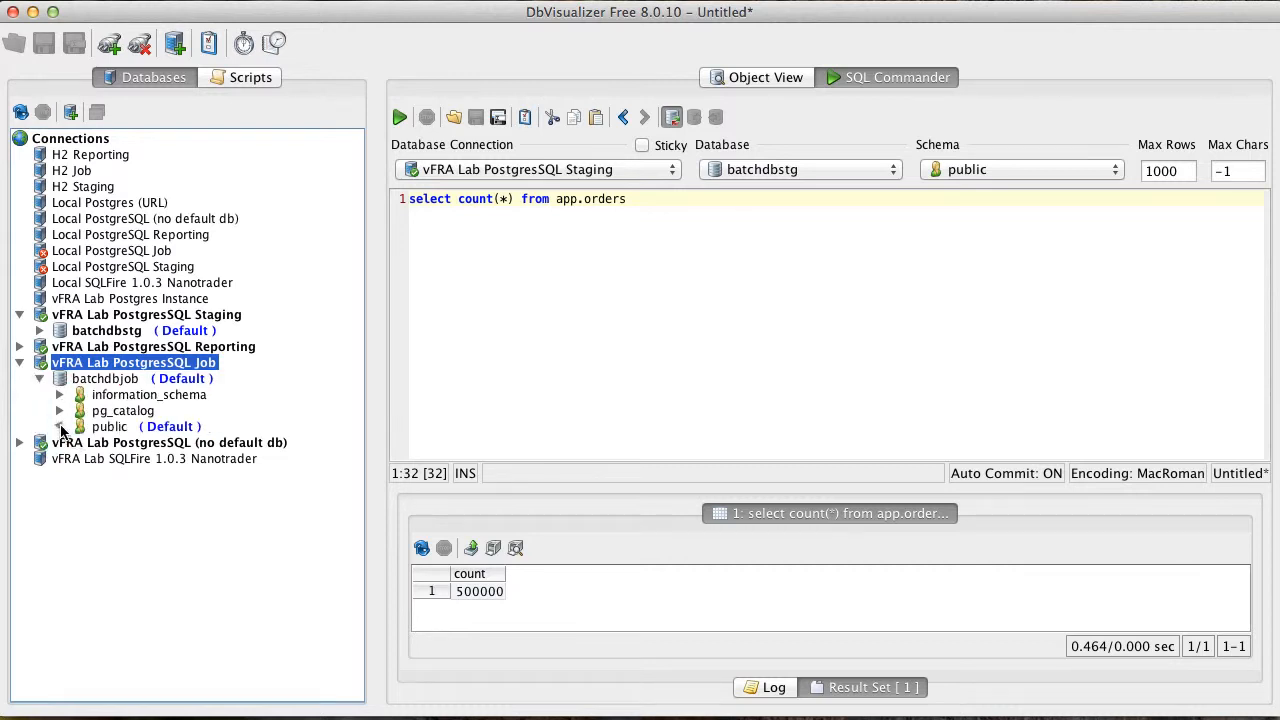
{"action": "left_click", "coordinate": [60, 426]}
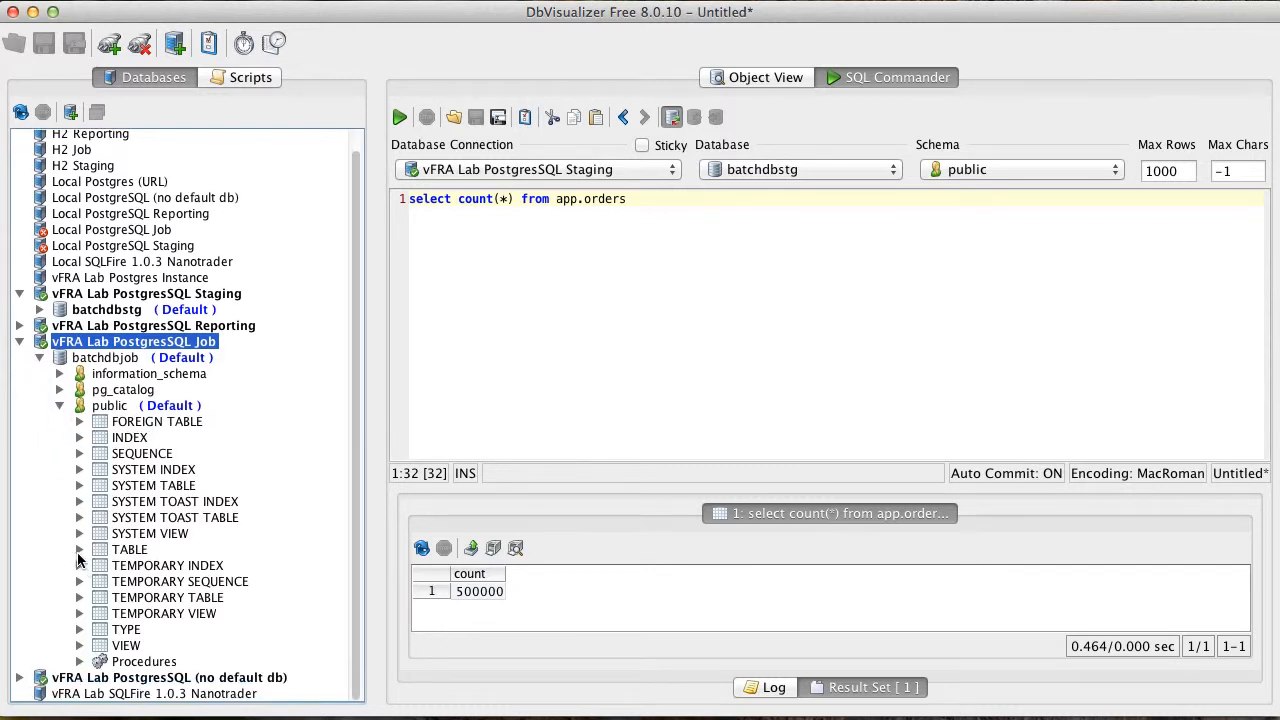
{"action": "left_click", "coordinate": [79, 549]}
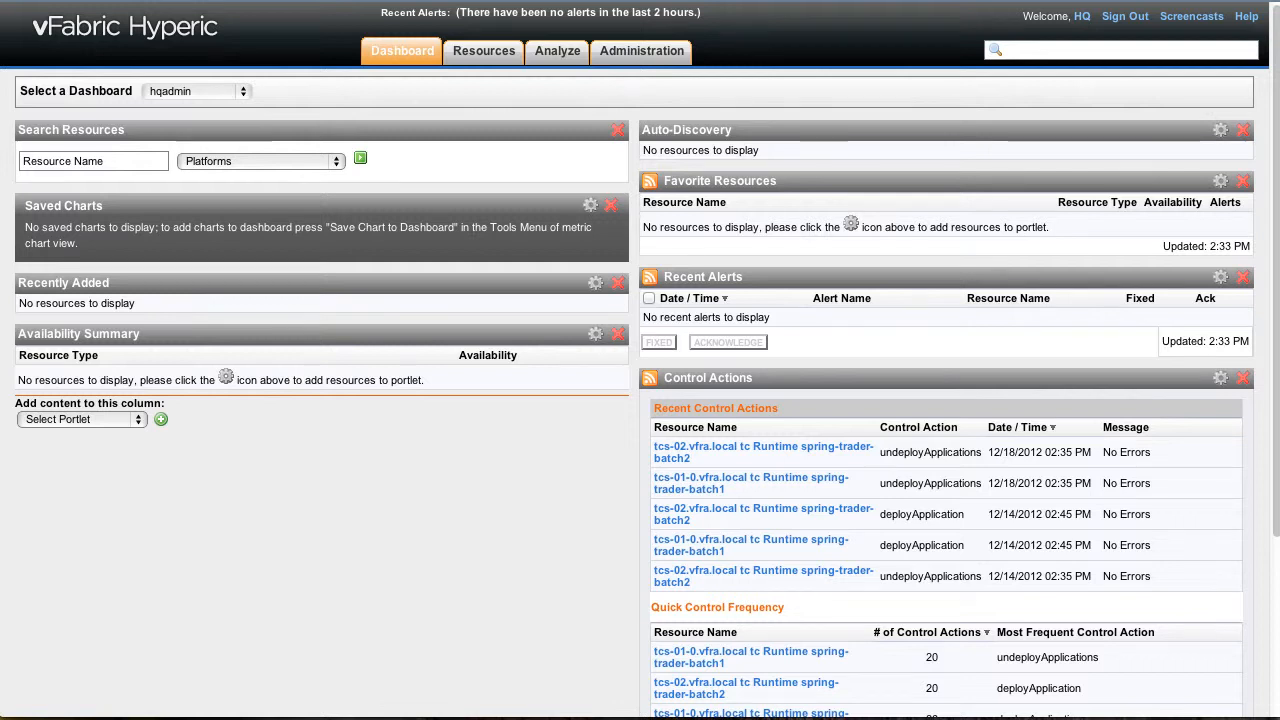
- In vFabric Hyperic, browse to the tc Server Batch Group and open its Application Management view
{"action": "mouse_move", "coordinate": [490, 55]}
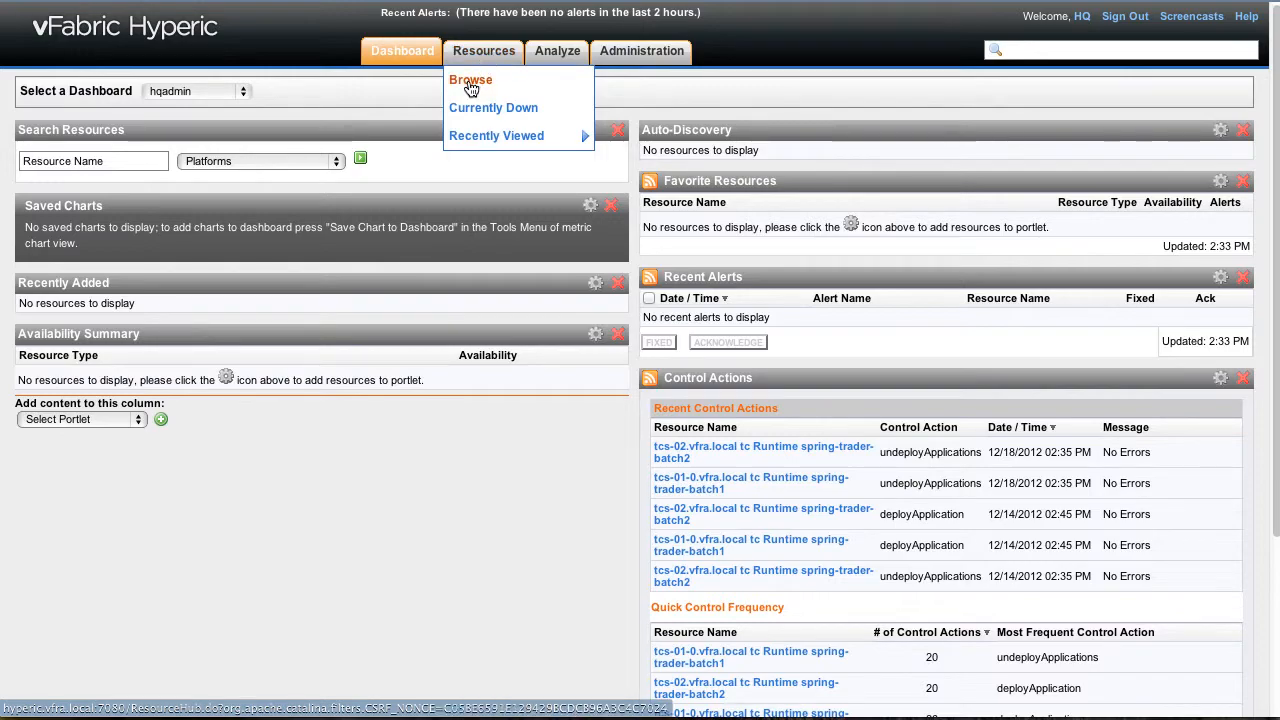
{"action": "left_click", "coordinate": [468, 81]}
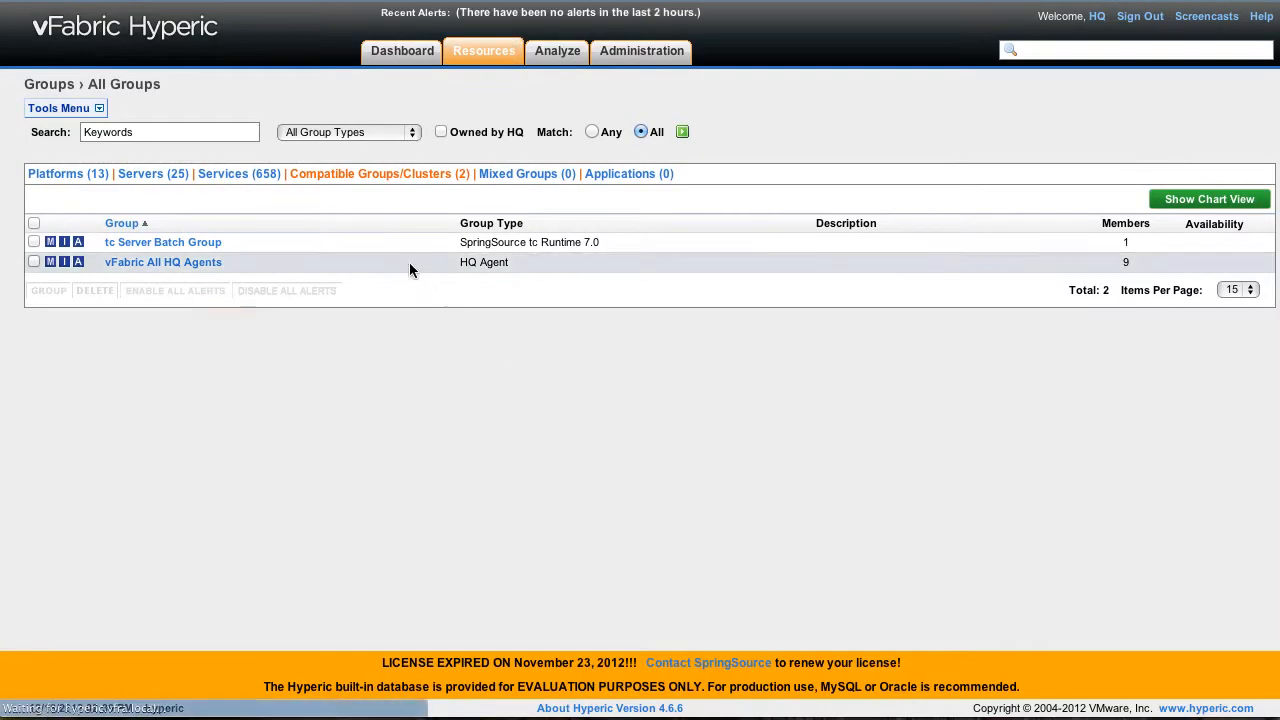
{"action": "left_click", "coordinate": [165, 249]}
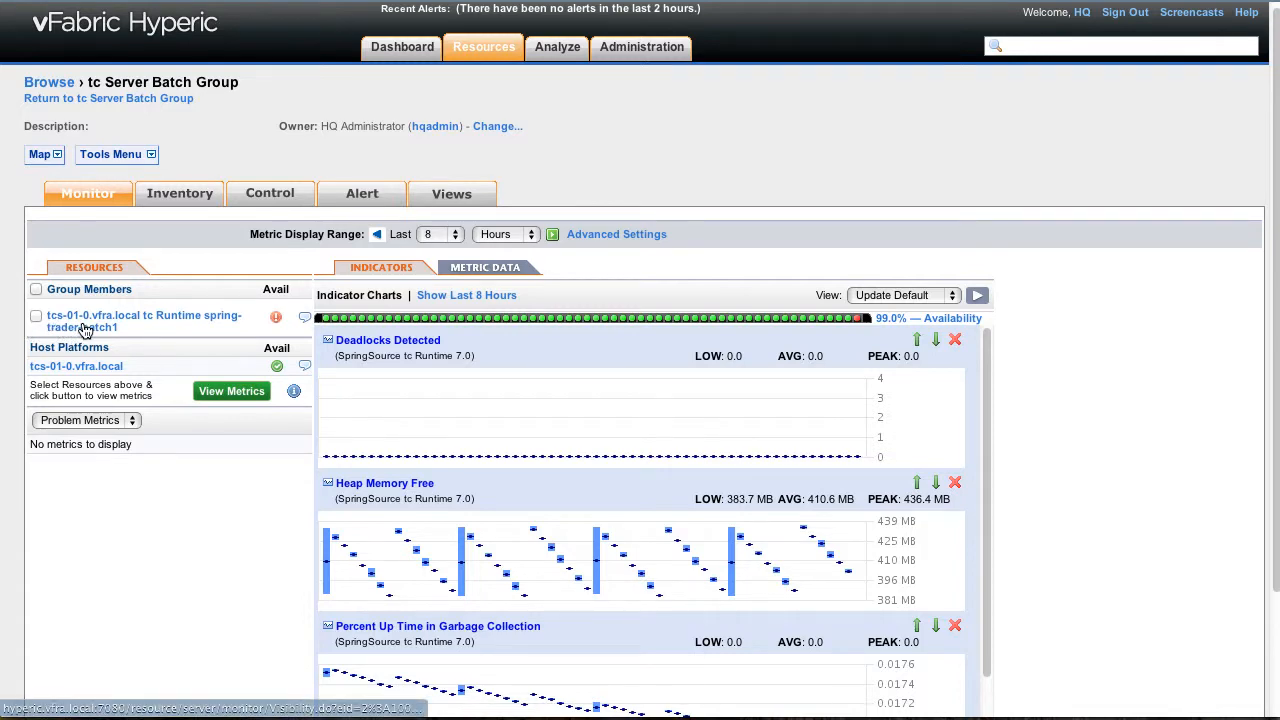
{"action": "scroll", "coordinate": [168, 328], "scroll_direction": "down", "scroll_amount": 3}
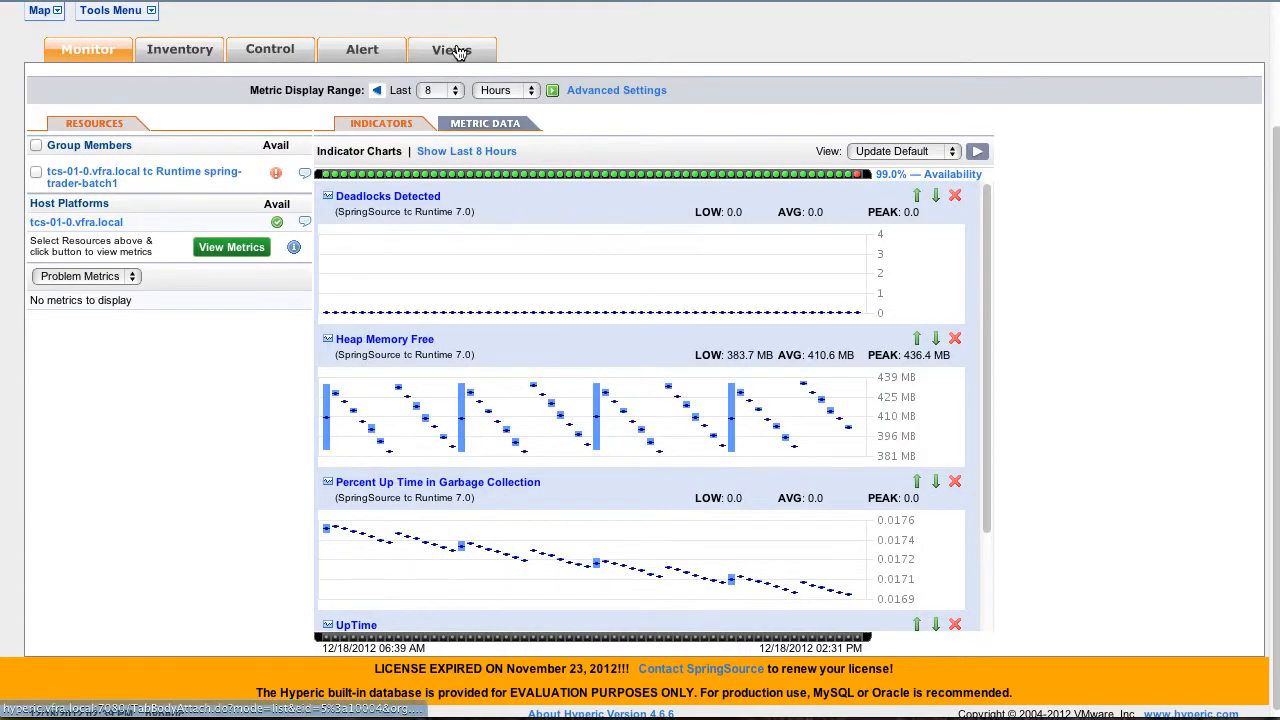
{"action": "left_click", "coordinate": [455, 51]}
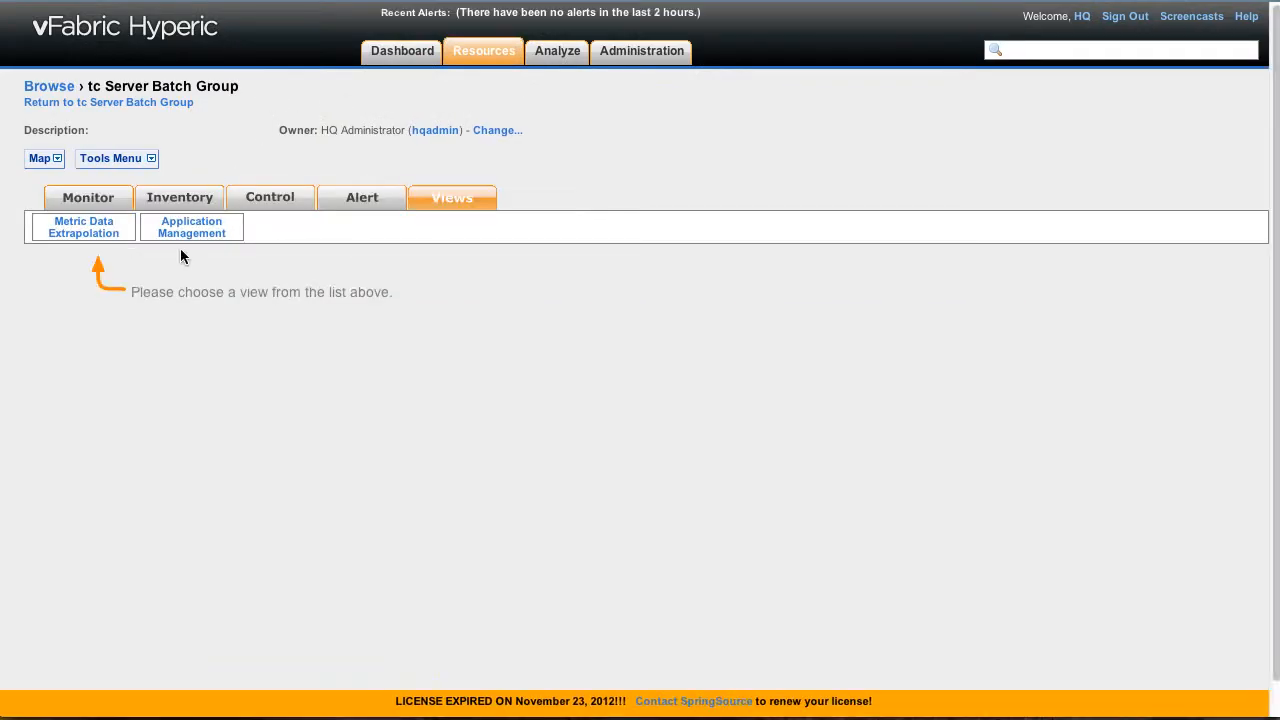
{"action": "left_click", "coordinate": [189, 233]}
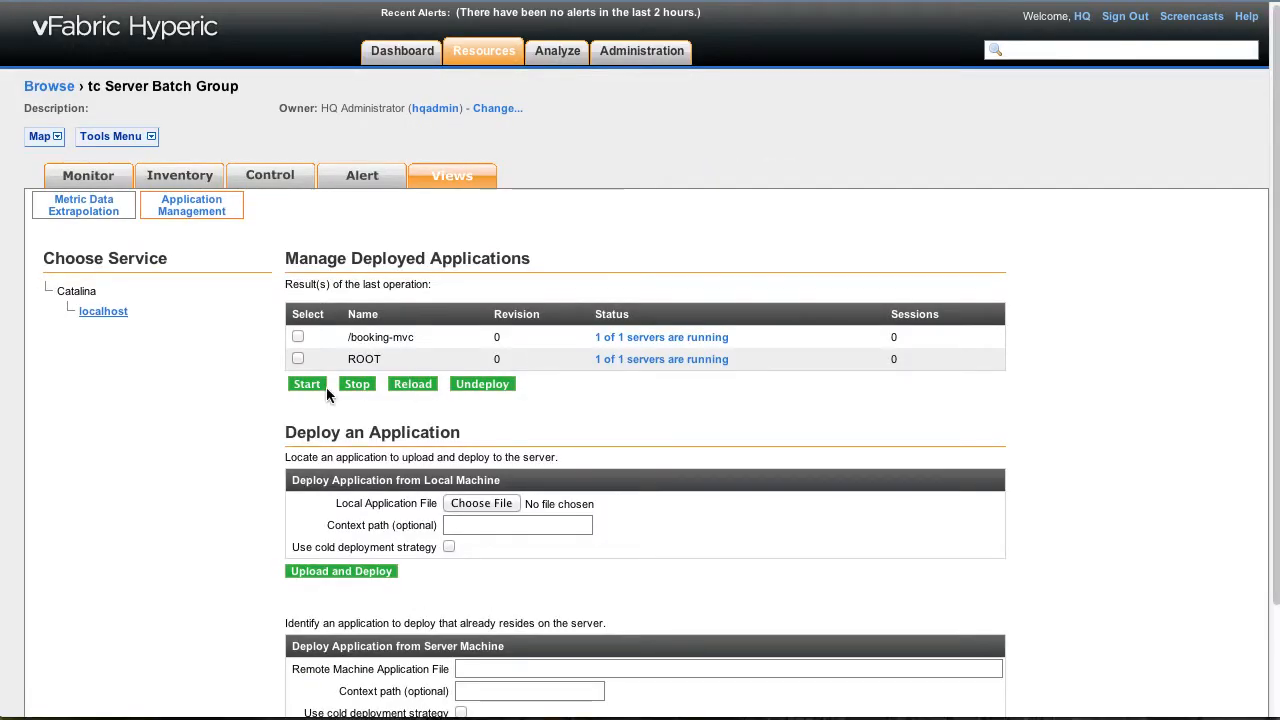
{"action": "scroll", "coordinate": [506, 518], "scroll_direction": "down", "scroll_amount": 1}
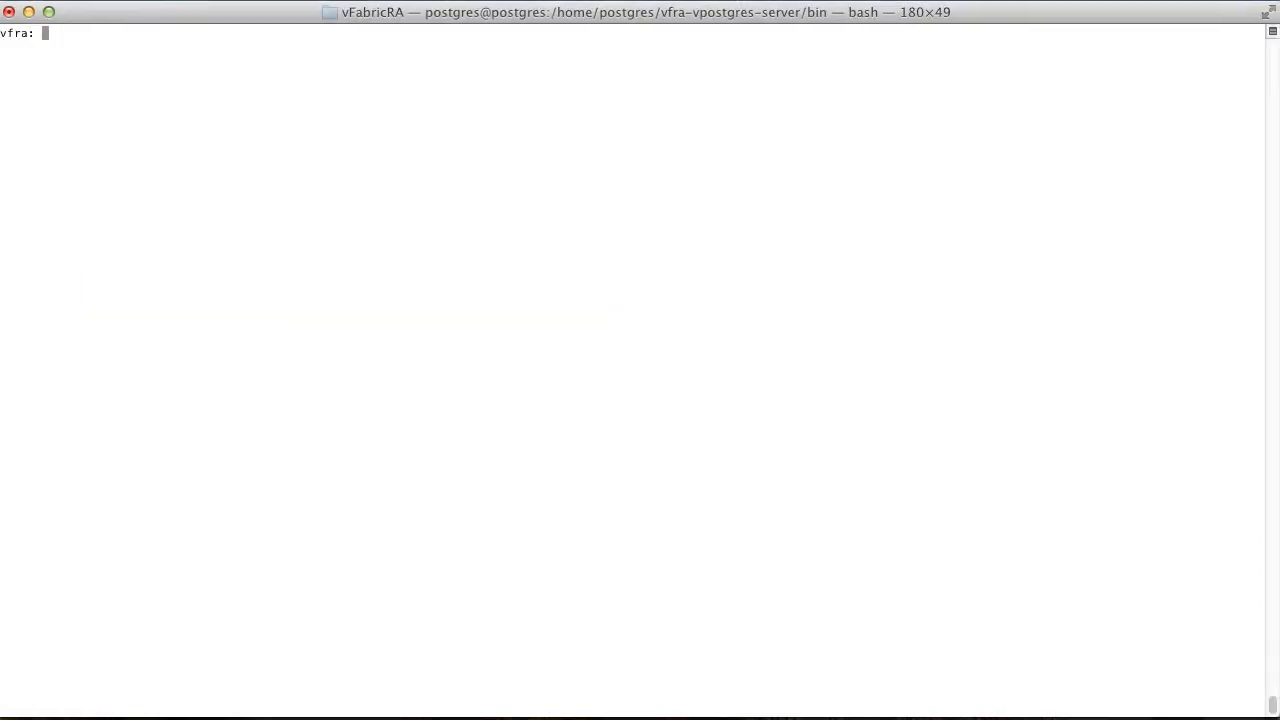
- In the terminal, list the project folders, change into the vfra-batch directory and list its contents
{"action": "type", "text": "ls"}
{"action": "key", "text": "Return"}
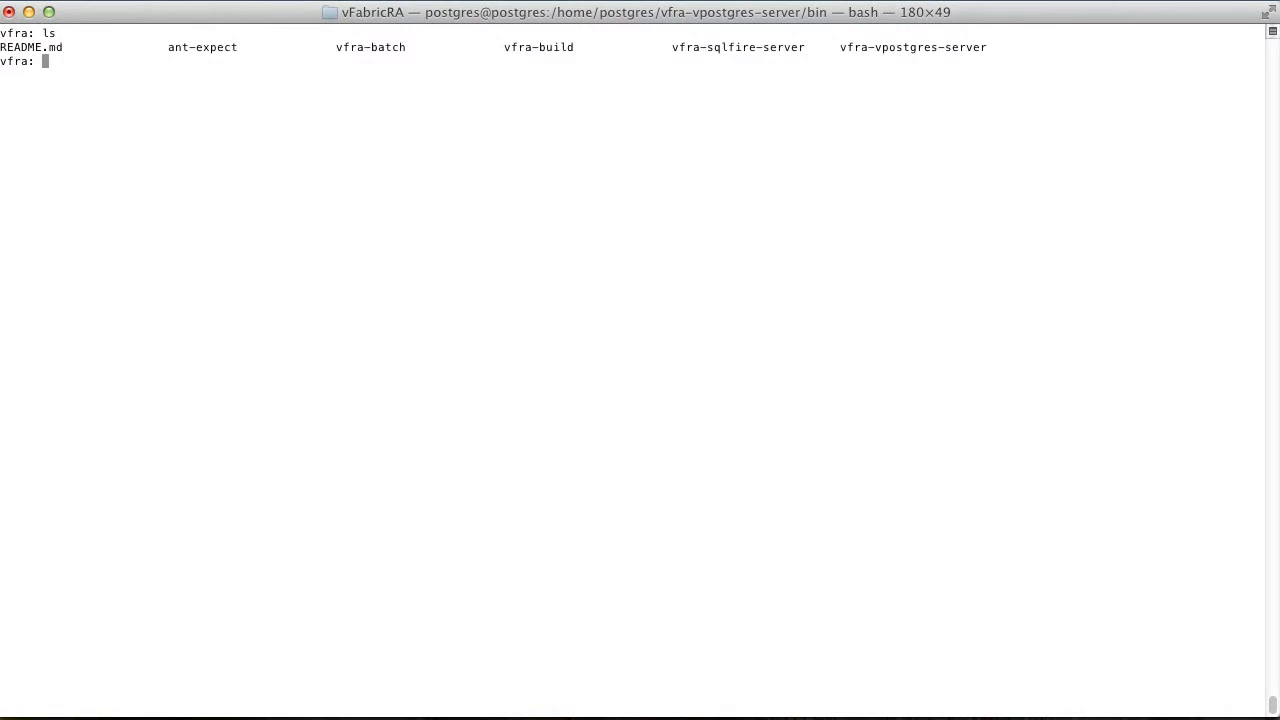
{"action": "type", "text": "cd vf"}
{"action": "key", "text": "Tab"}
{"action": "type", "text": "build"}
{"action": "key", "text": "BackSpace"}
{"action": "key", "text": "BackSpace"}
{"action": "key", "text": "BackSpace"}
{"action": "key", "text": "BackSpace"}
{"action": "type", "text": "atch"}
{"action": "key", "text": "Return"}
{"action": "type", "text": "ls"}
{"action": "key", "text": "Return"}
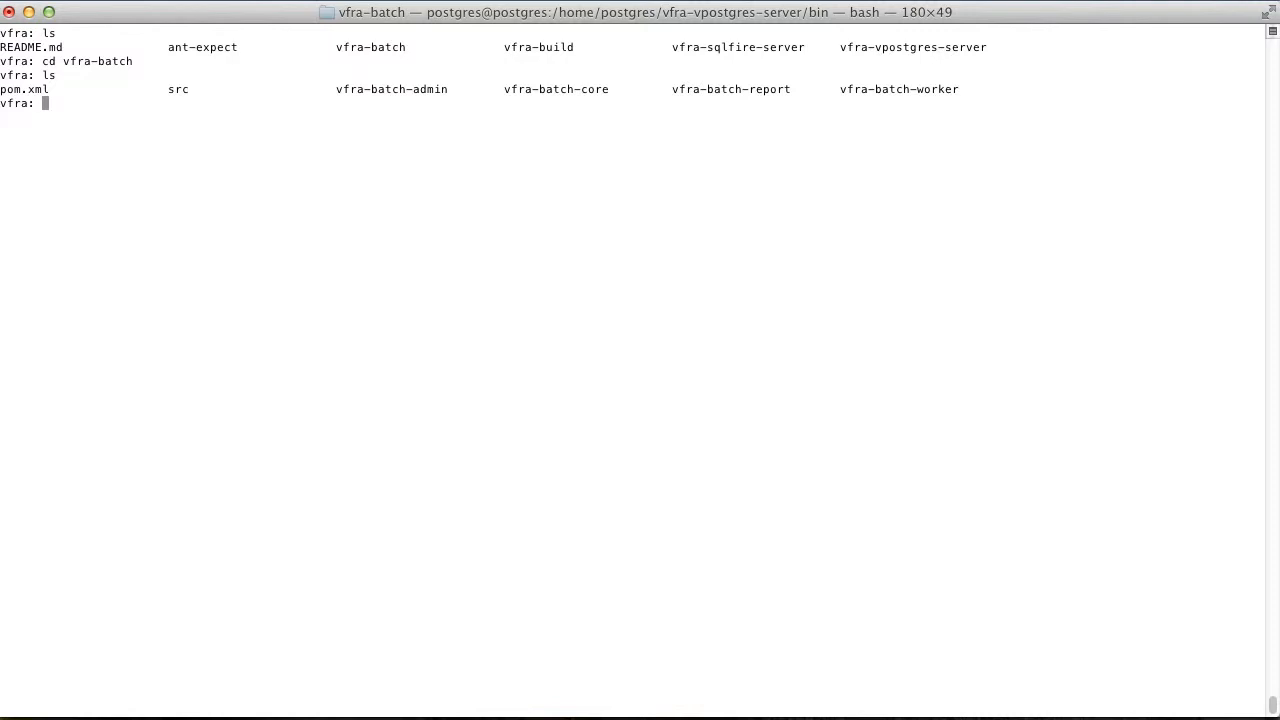
- Build the vfra-batch modules with mvn clean install
{"action": "type", "text": "mvn ins"}
{"action": "key", "text": "BackSpace"}
{"action": "key", "text": "BackSpace"}
{"action": "key", "text": "BackSpace"}
{"action": "type", "text": "clean install"}
{"action": "key", "text": "Return"}
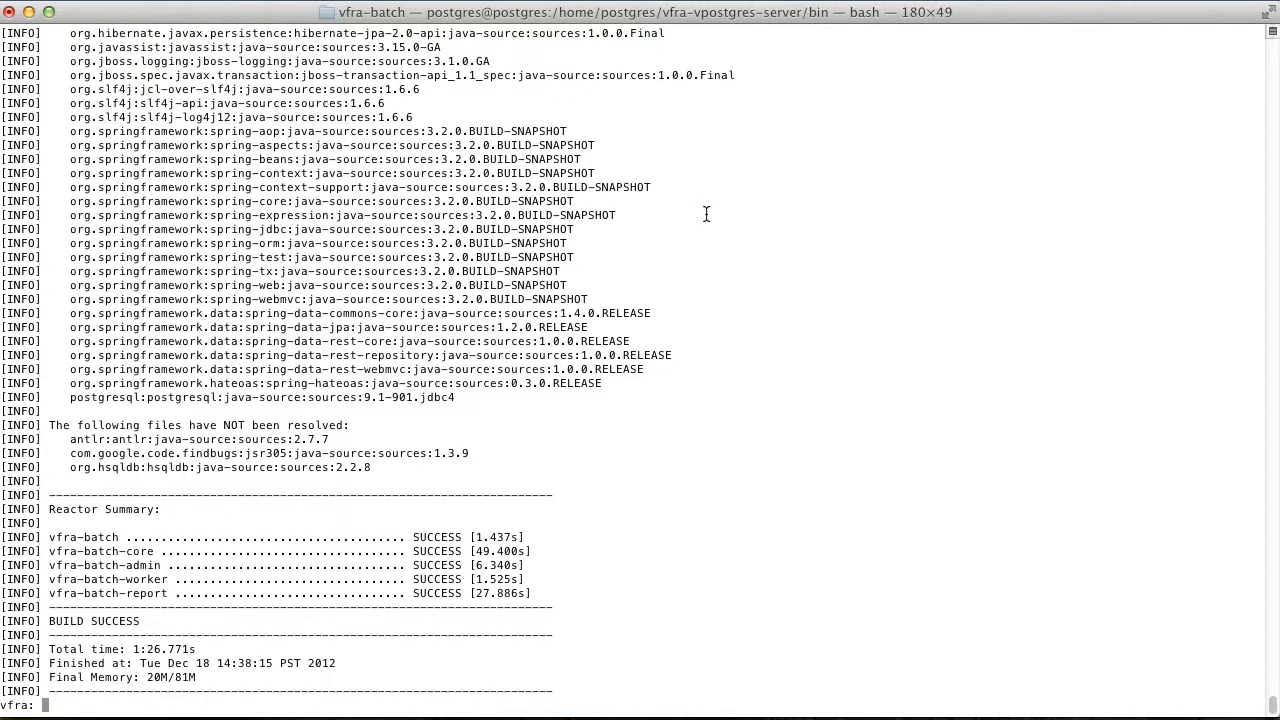
- List the built modules, change into the vfra-batch-worker directory and list its contents
{"action": "type", "text": "ls"}
{"action": "key", "text": "Return"}
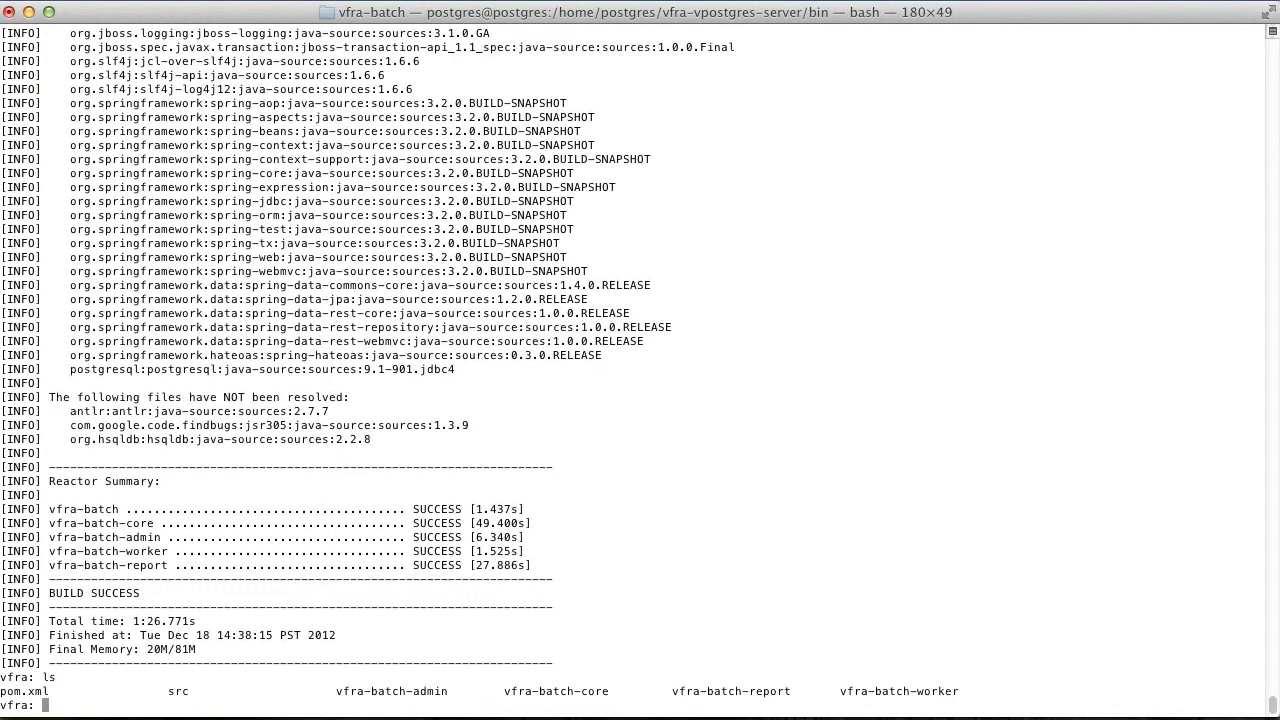
{"action": "type", "text": "cd vfra-batch-worker"}
{"action": "key", "text": "Return"}
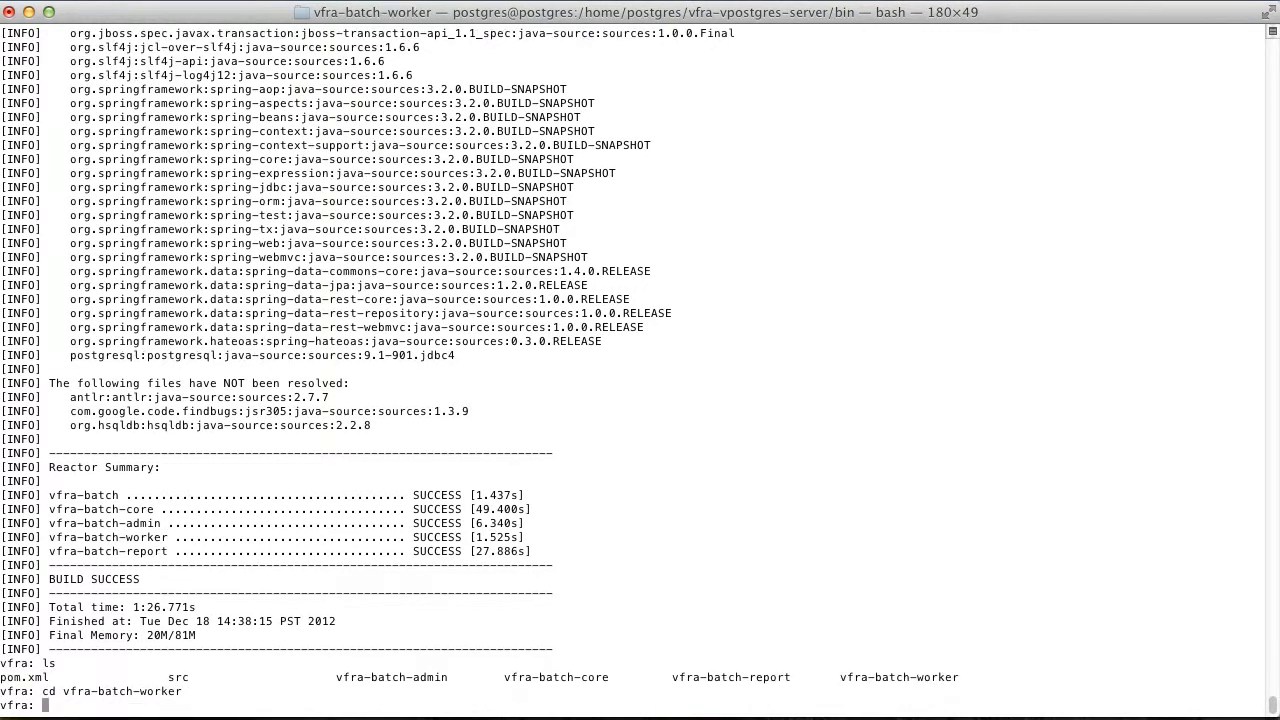
{"action": "type", "text": "ls"}
{"action": "key", "text": "Return"}
- Search the vfra-batch-worker directory for WAR files with find . -name *.war
{"action": "type", "text": "find "}
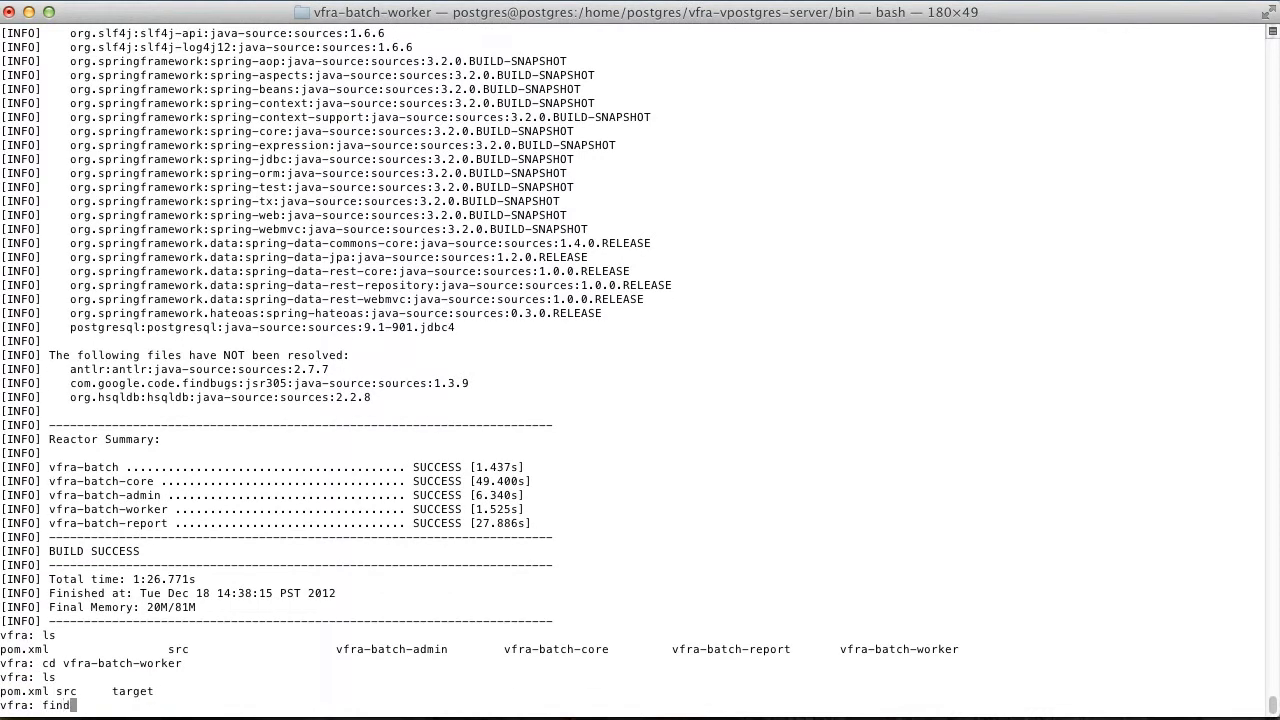
{"action": "type", "text": ". -name *.war"}
{"action": "key", "text": "Return"}
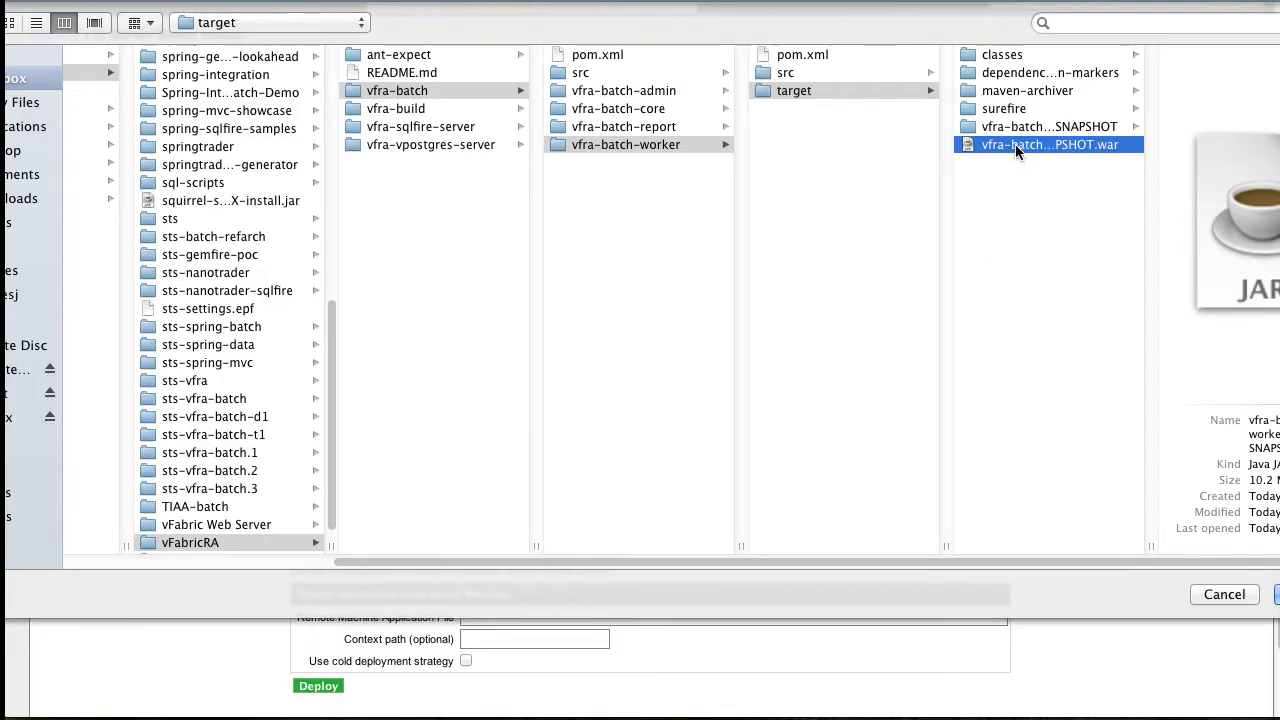
- In Hyperic, upload and deploy the local file vfra-batch-worker-0.0.1-SNAPSHOT.war with context path vfra-batch-worker, and open the operation's result details
{"action": "left_click", "coordinate": [1277, 594]}
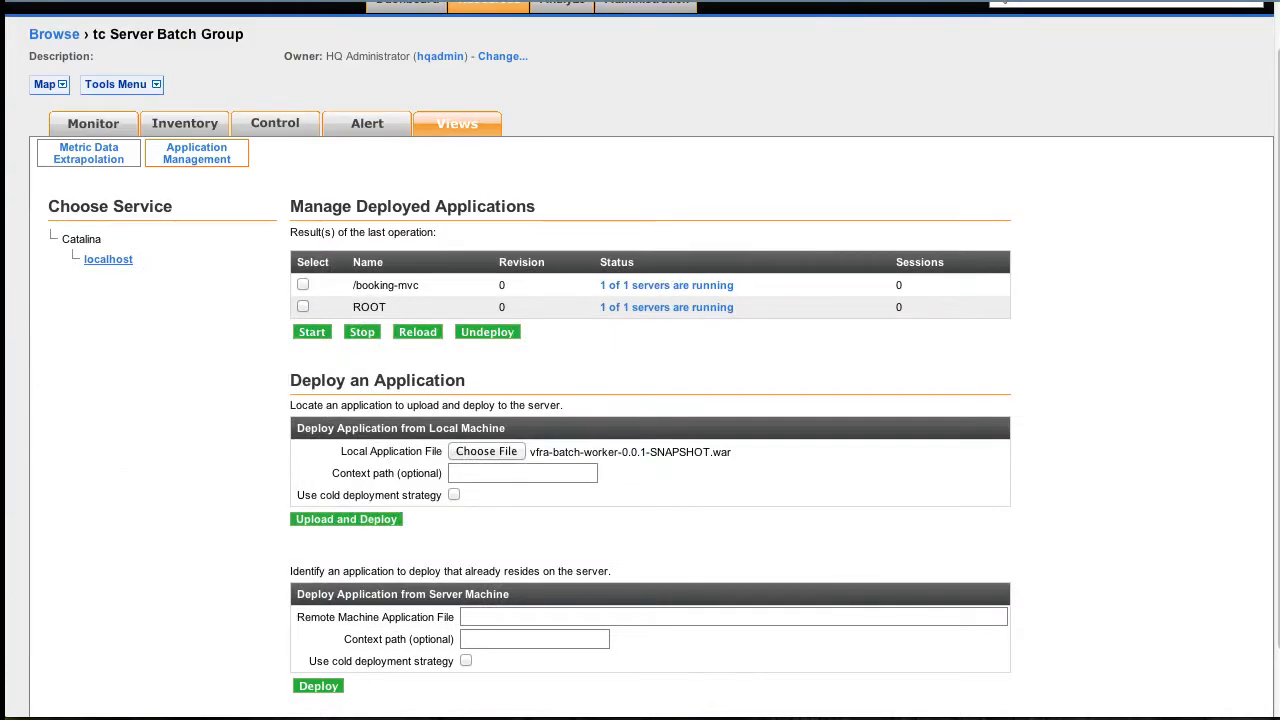
{"action": "left_click", "coordinate": [507, 474]}
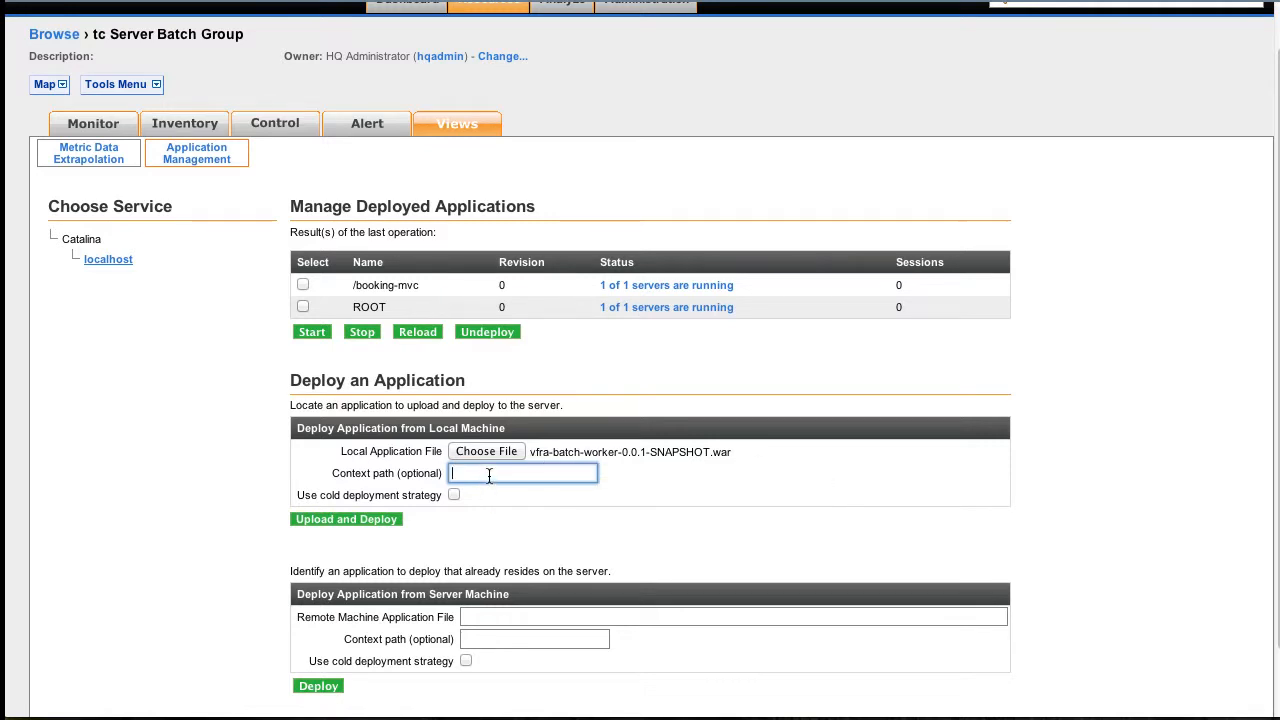
{"action": "type", "text": "vfra-batch-worker"}
{"action": "scroll", "coordinate": [200, 514], "scroll_direction": "down", "scroll_amount": 2}
{"action": "left_click", "coordinate": [358, 442]}
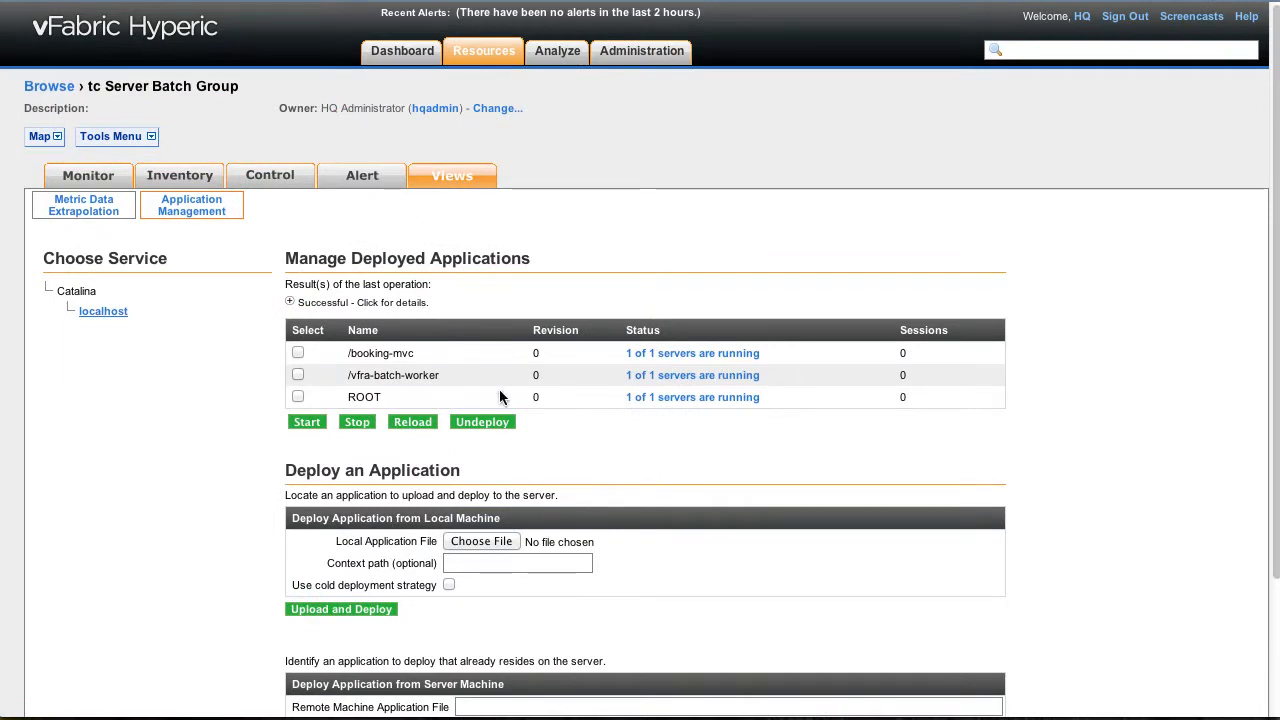
{"action": "left_click", "coordinate": [290, 303]}
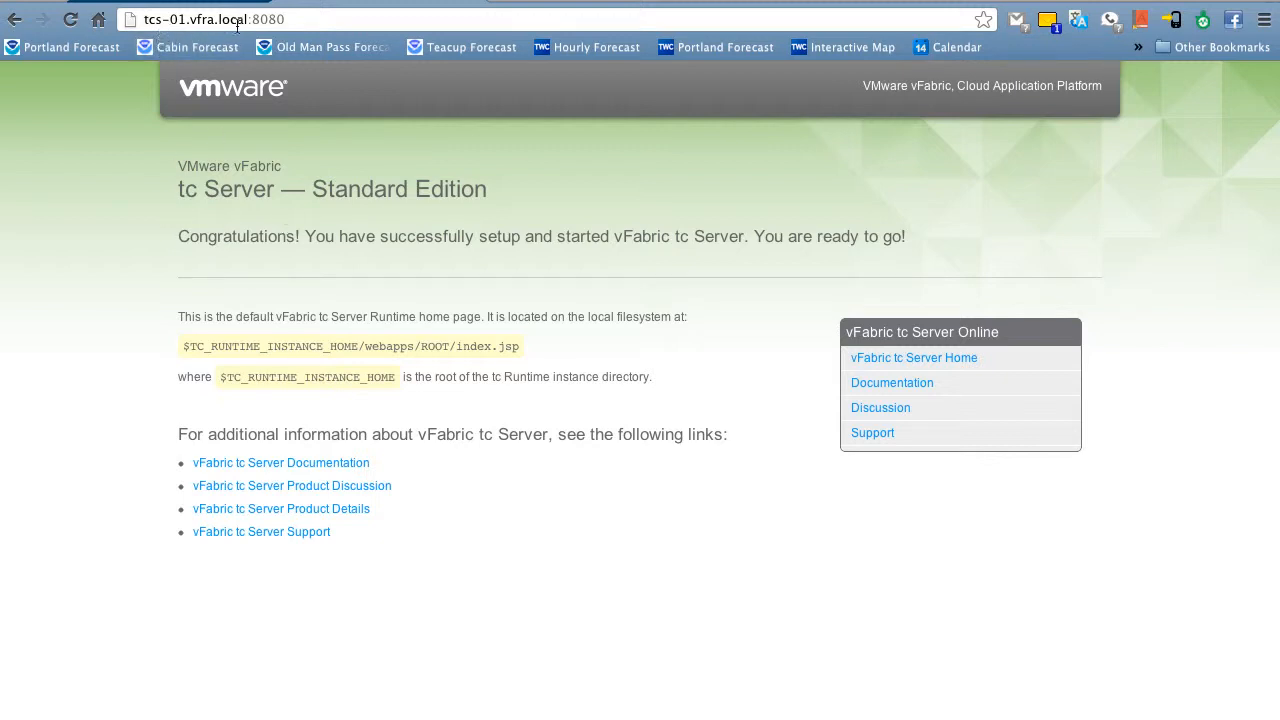
- In the browser, open the worker's ping page at tcs-01.vfra.local:8080/vfra-batch-worker/ping
{"action": "left_click", "coordinate": [311, 24]}
{"action": "key", "text": "Right"}
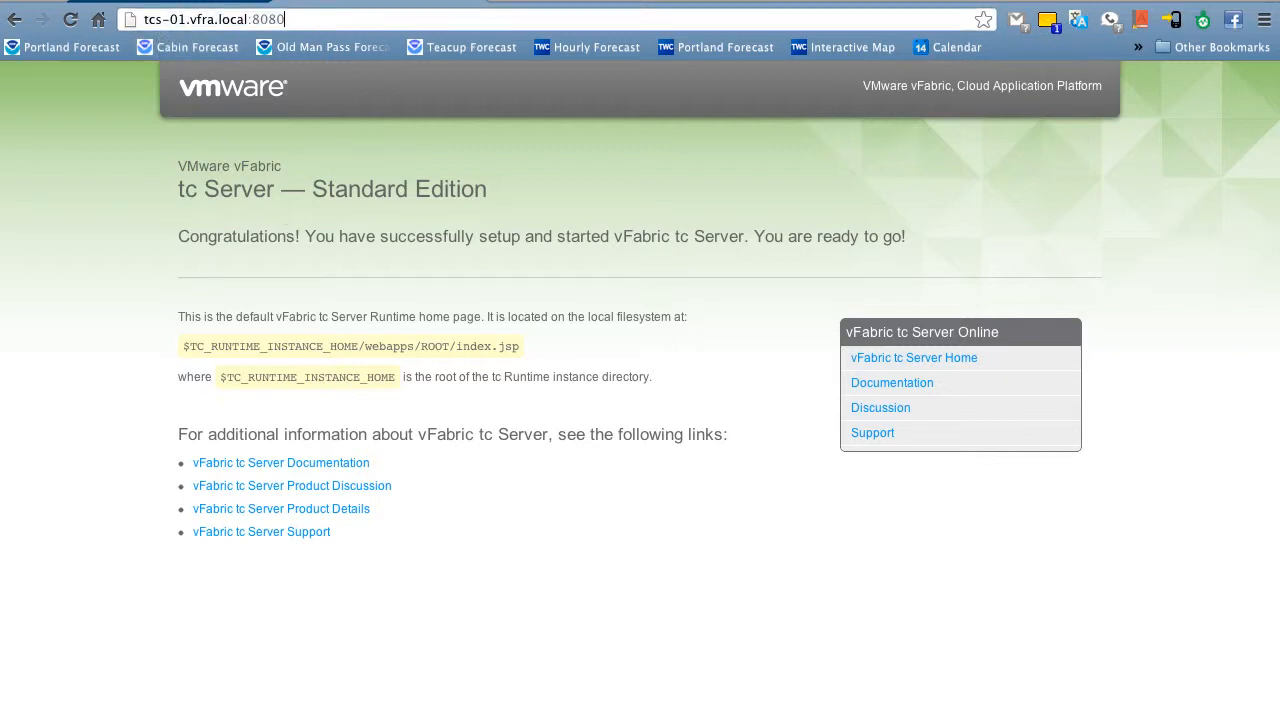
{"action": "type", "text": "/"}
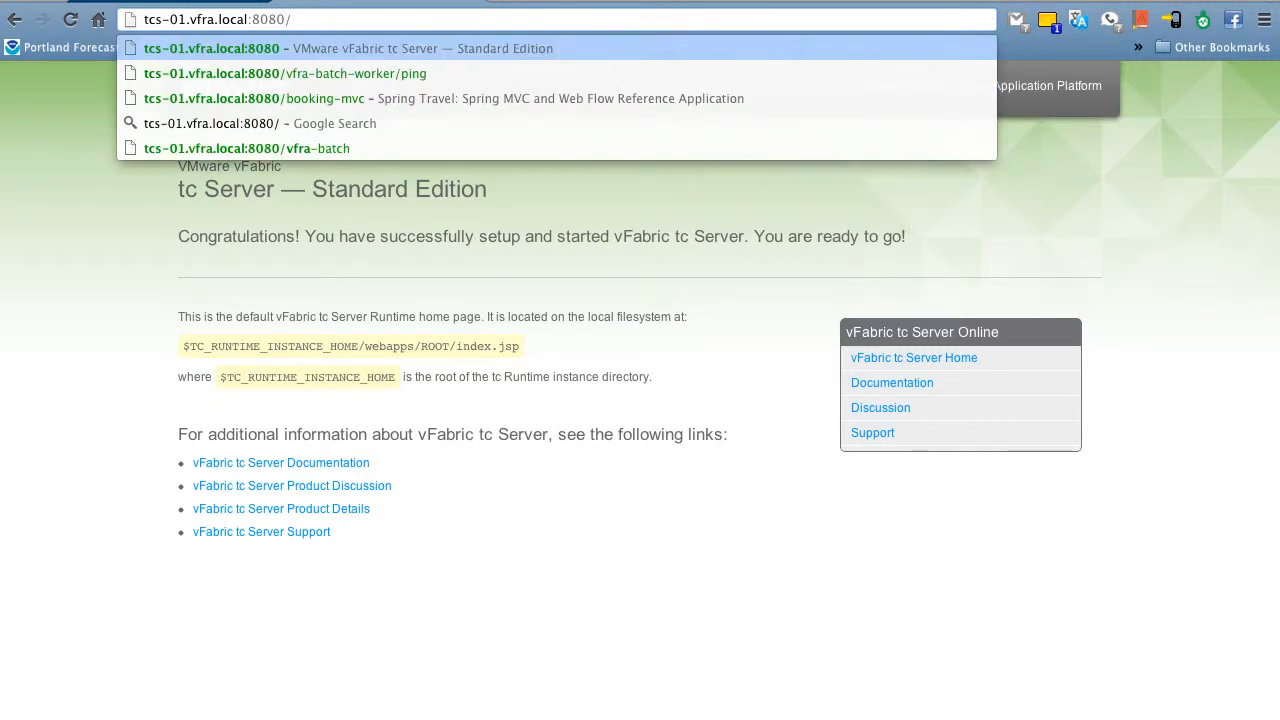
{"action": "key", "text": "Down"}
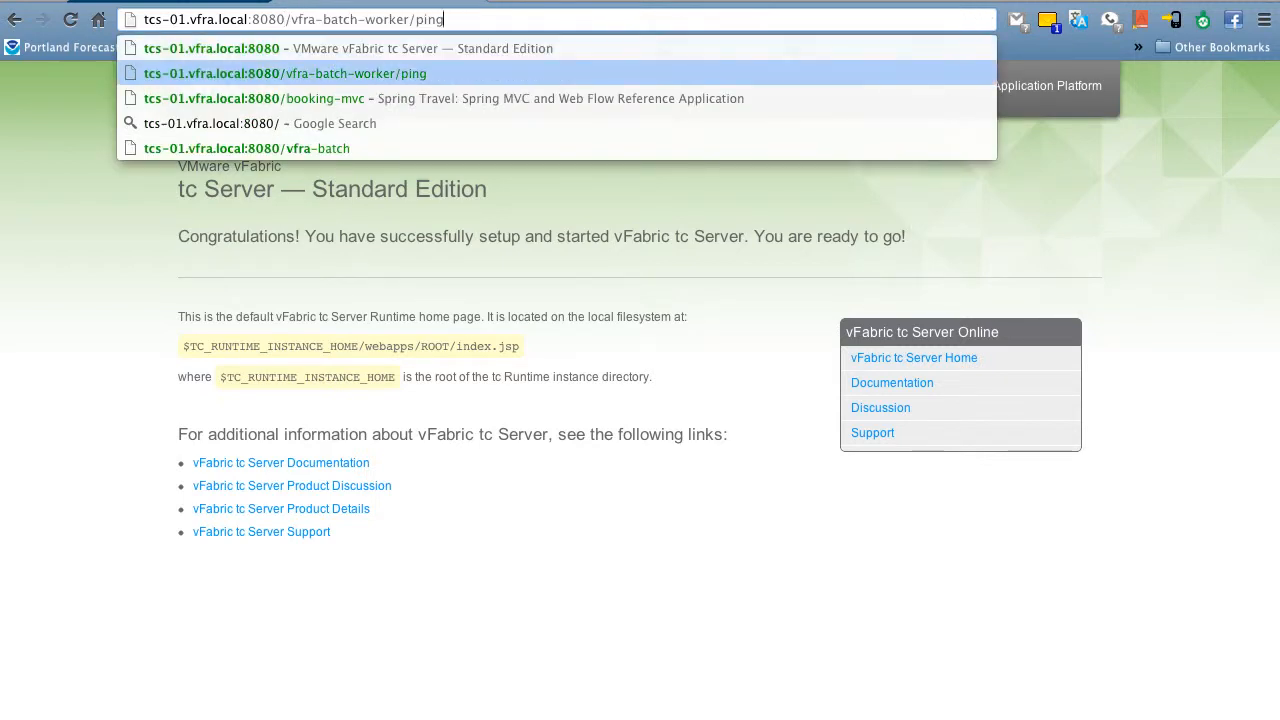
{"action": "key", "text": "Return"}
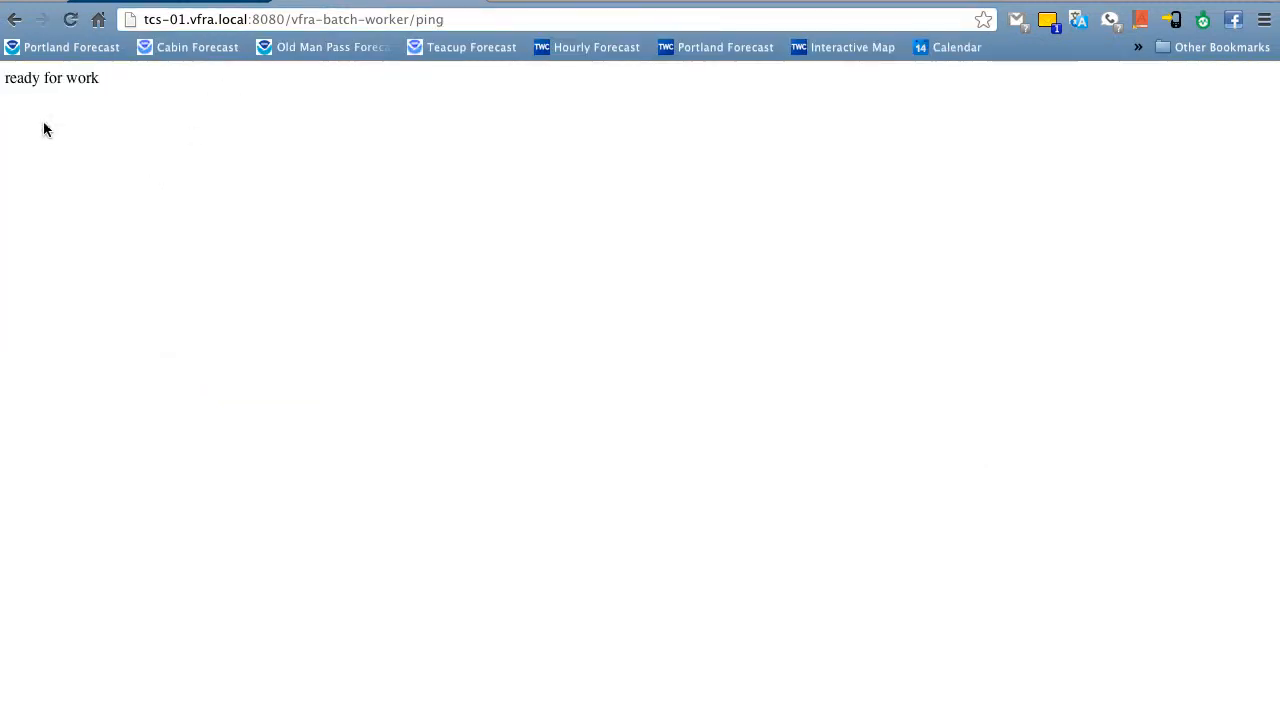
- Switch to the web server's SSH terminal session, print its working directory and list the contents
{"action": "left_click", "coordinate": [300, 19]}
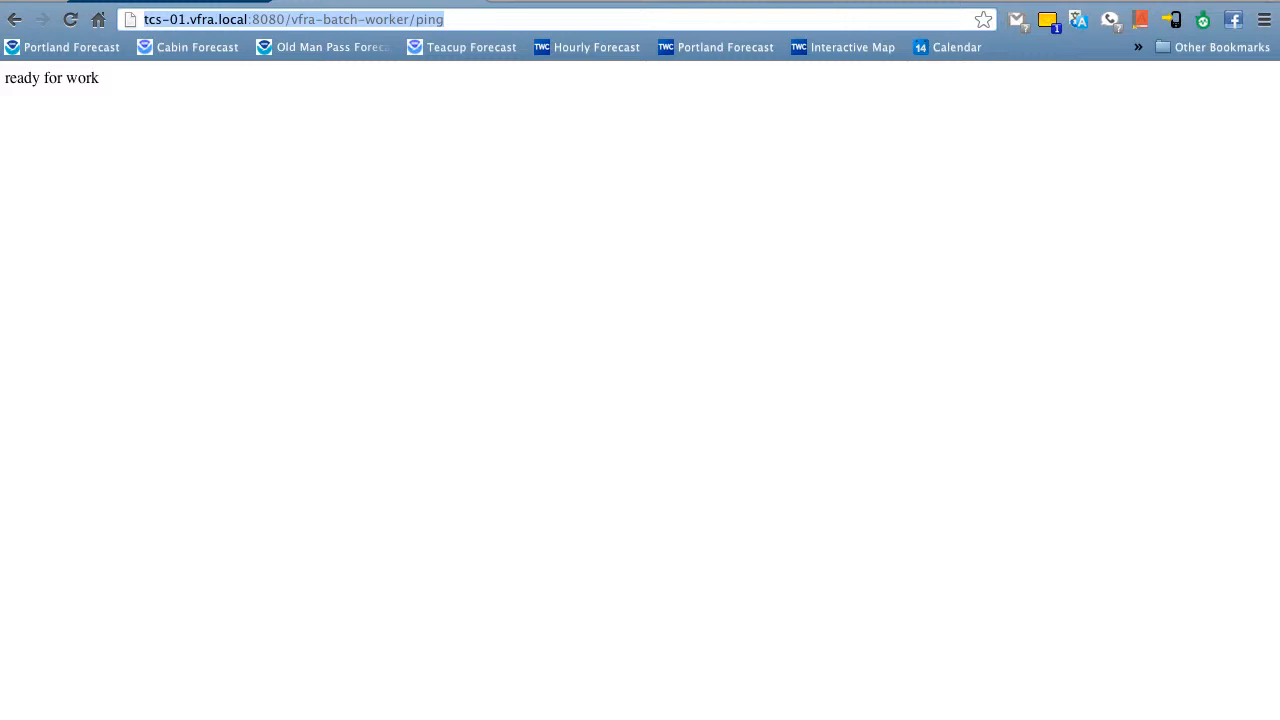
{"action": "key", "text": "super+Tab"}
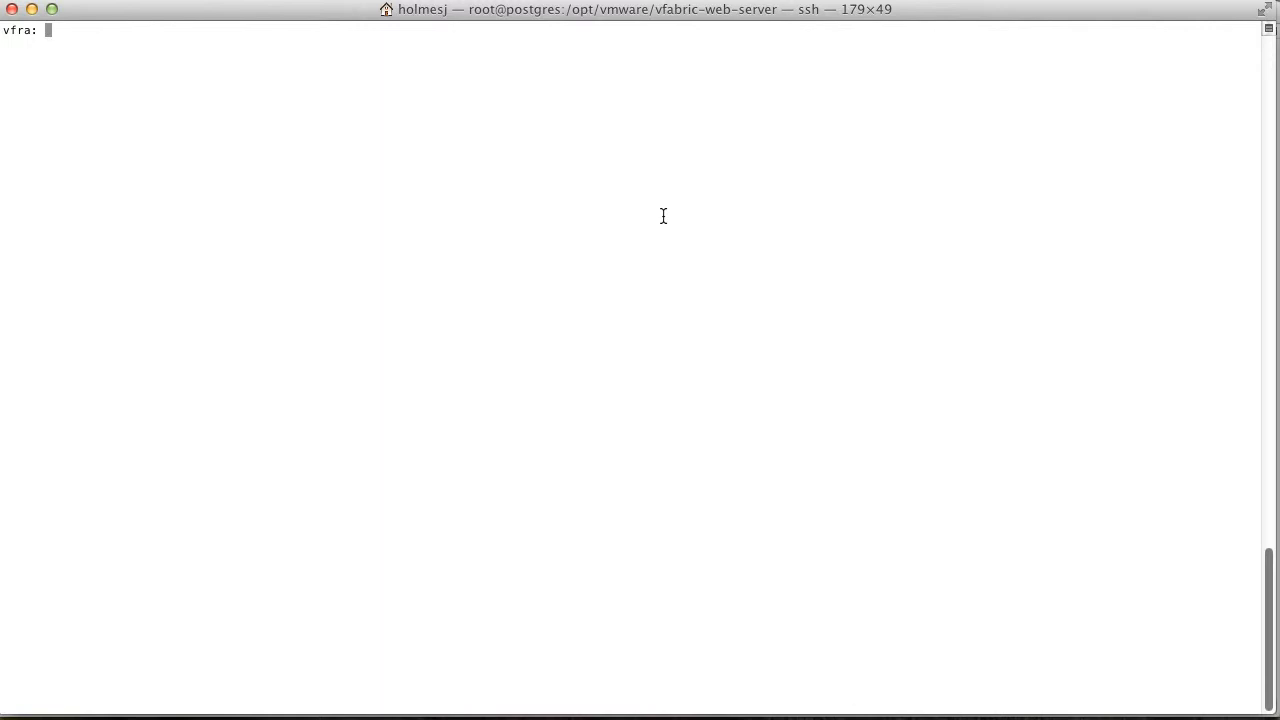
{"action": "type", "text": "pwd"}
{"action": "key", "text": "Return"}
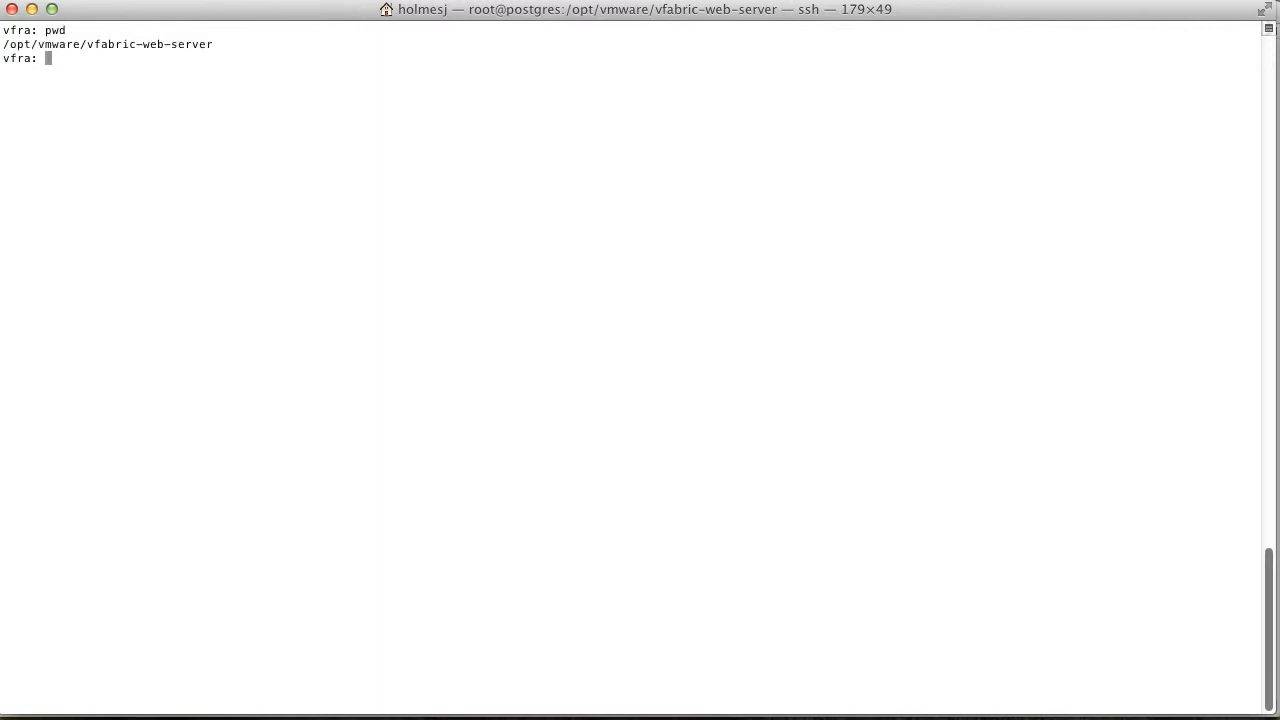
{"action": "type", "text": "ls"}
{"action": "key", "text": "Return"}
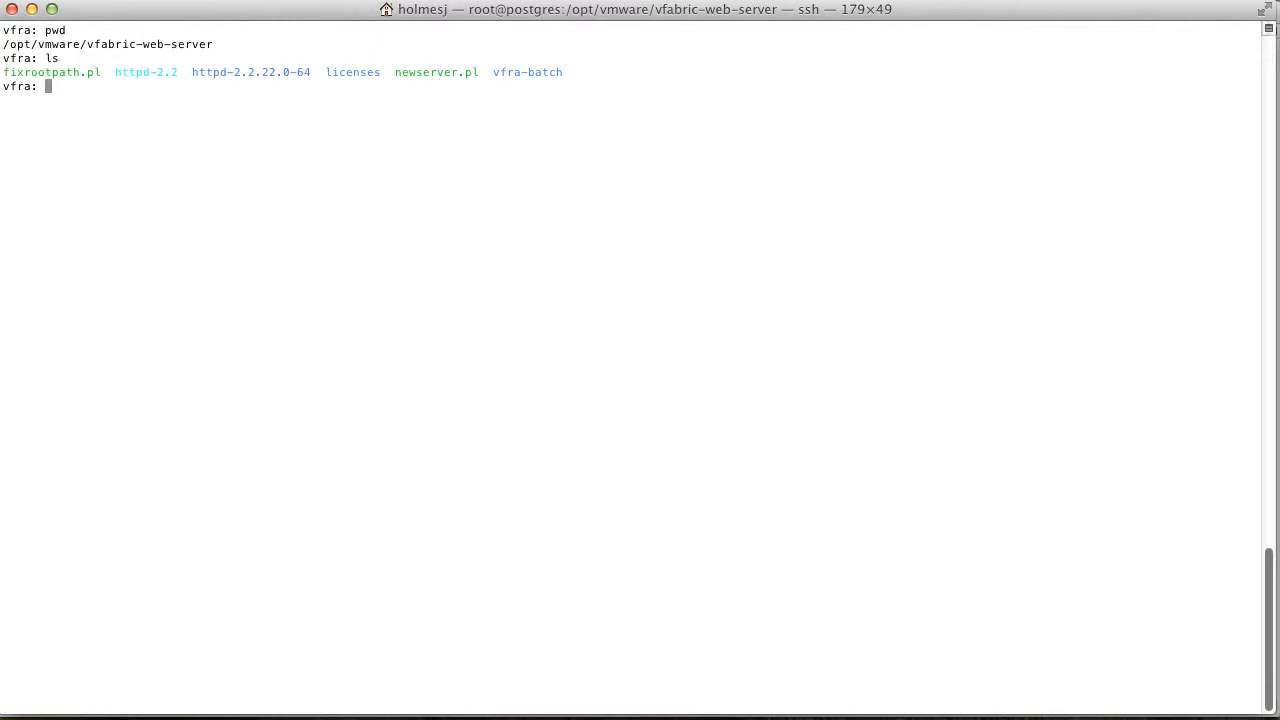
- Change into the vfra-batch web server instance directory and list its contents
{"action": "type", "text": "cd vfra"}
{"action": "key", "text": "Tab"}
{"action": "key", "text": "Return"}
{"action": "type", "text": "ls"}
{"action": "key", "text": "Return"}
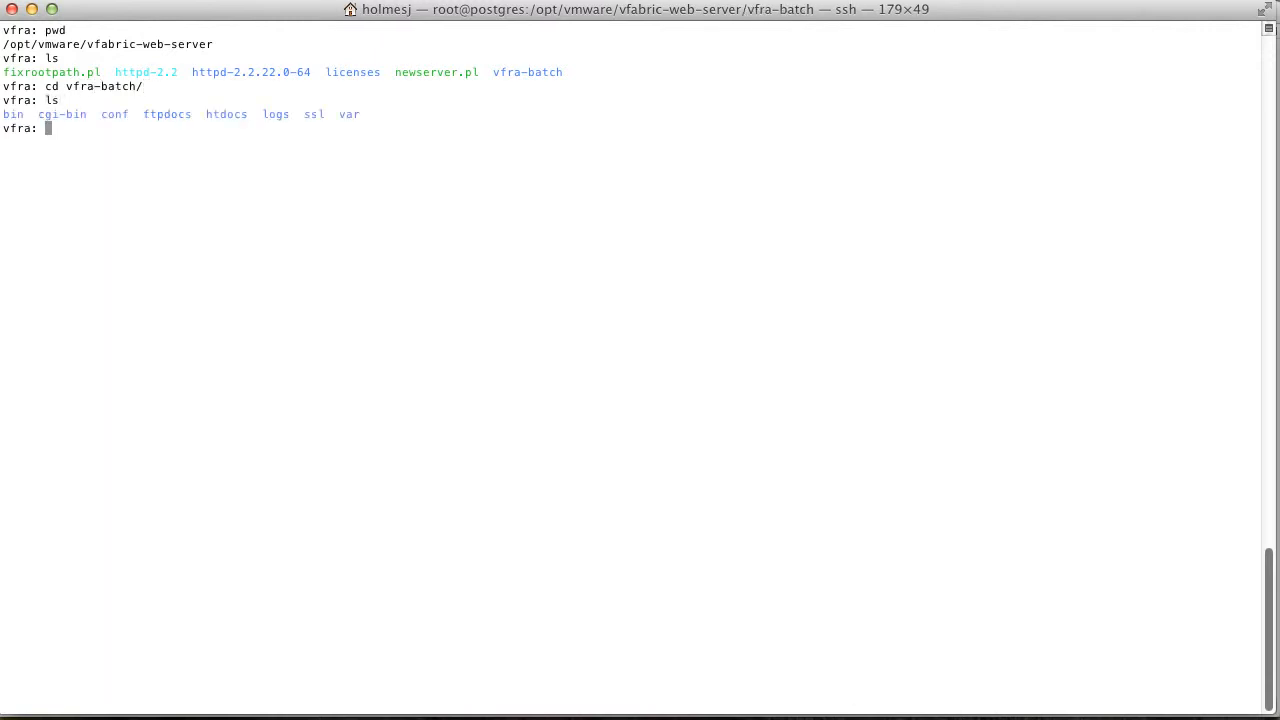
- Change into the instance's conf directory and list the configuration files
{"action": "type", "text": "cd conf"}
{"action": "key", "text": "Return"}
{"action": "type", "text": "ls"}
{"action": "key", "text": "Return"}
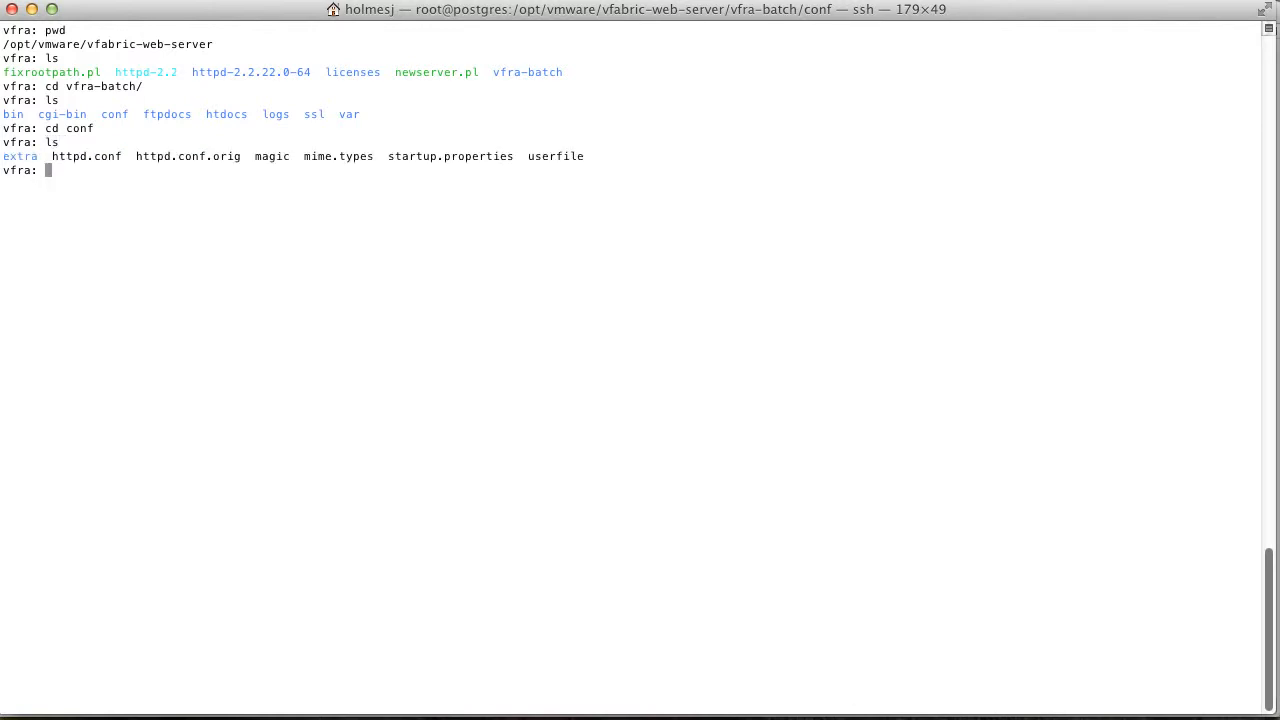
- Open httpd.conf in emacs and examine the LoadModule line for proxy_balancer_module
{"action": "type", "text": "emacs httpd.conf"}
{"action": "key", "text": "Return"}
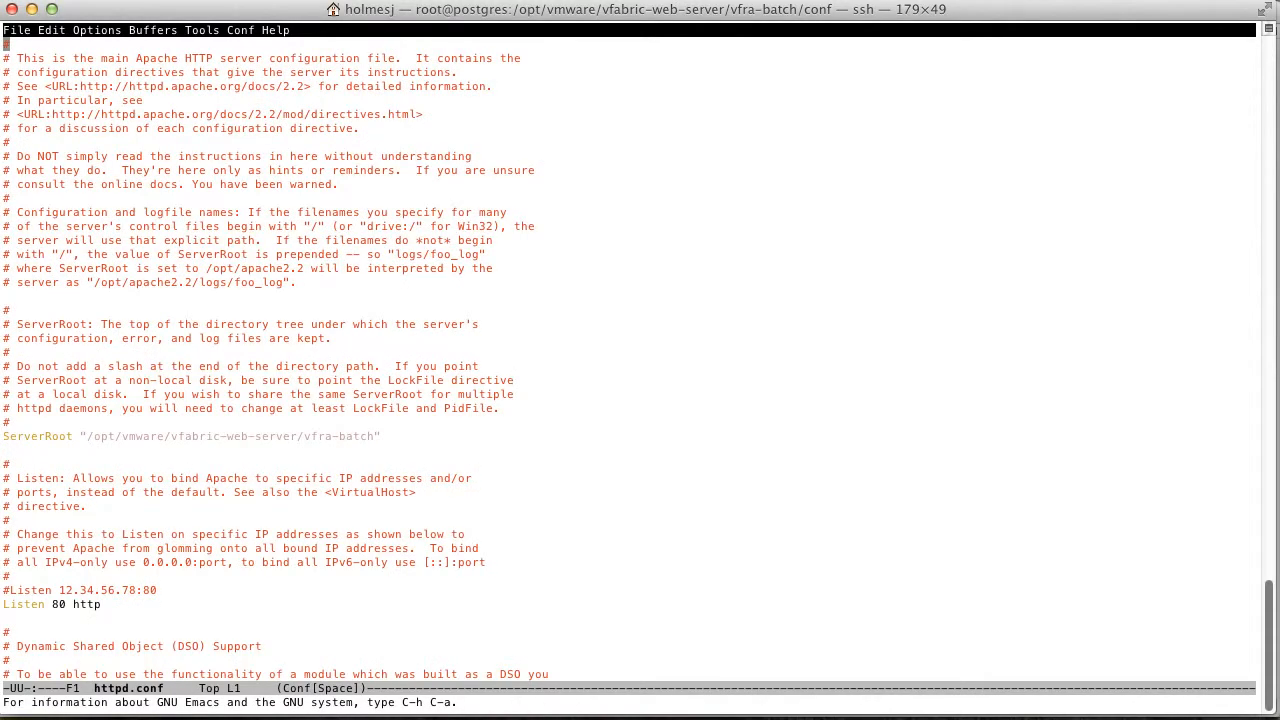
{"action": "scroll", "coordinate": [640, 360], "scroll_direction": "down", "scroll_amount": 20}
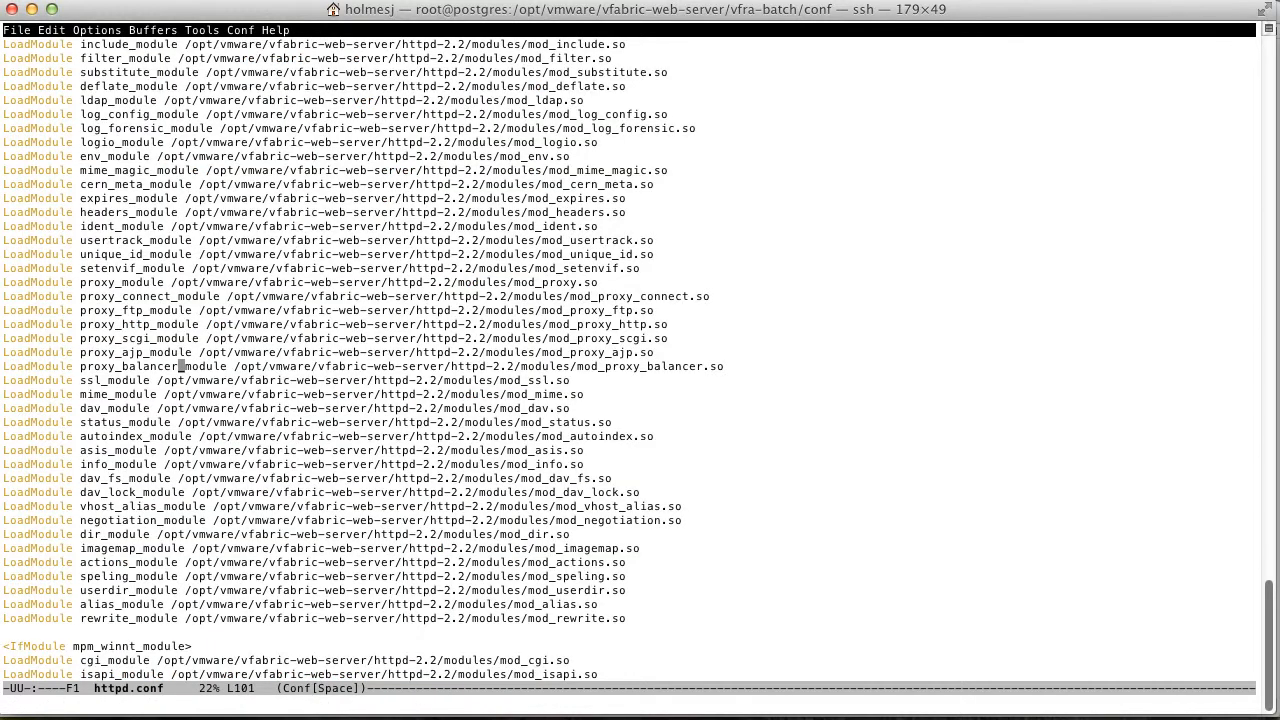
{"action": "key", "text": "Left"}
{"action": "key", "text": "Left"}
{"action": "key", "text": "Left"}
{"action": "key", "text": "Left"}
{"action": "key", "text": "Left"}
{"action": "key", "text": "Left"}
{"action": "key", "text": "Left"}
{"action": "key", "text": "Left"}
{"action": "key", "text": "Left"}
{"action": "key", "text": "Left"}
{"action": "key", "text": "Left"}
{"action": "key", "text": "Left"}
{"action": "key", "text": "Left"}
{"action": "key", "text": "Left"}
- Examine the vfra-batch-worker proxy and balancer directives at the end of httpd.conf, and exit emacs without editing
{"action": "key", "text": "alt+>"}
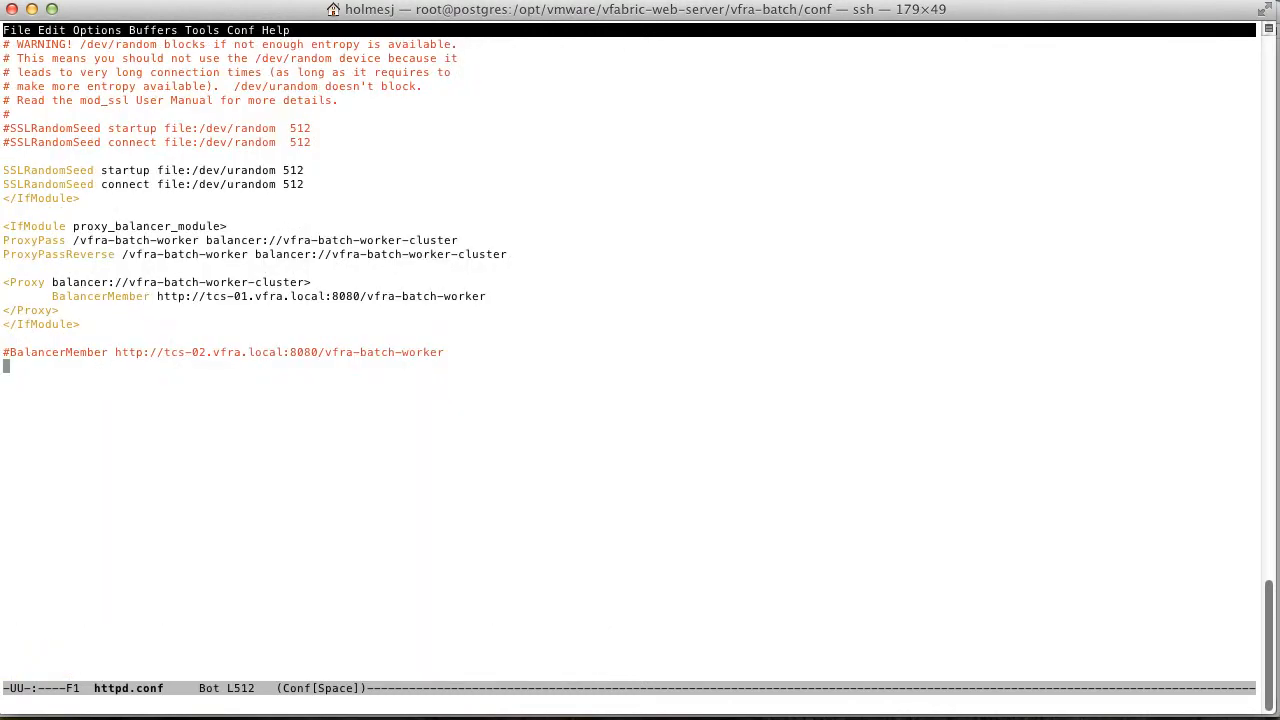
{"action": "key", "text": "Up"}
{"action": "key", "text": "Up"}
{"action": "key", "text": "Up"}
{"action": "key", "text": "Up"}
{"action": "key", "text": "Up"}
{"action": "key", "text": "Up"}
{"action": "key", "text": "Down"}
{"action": "key", "text": "Down"}
{"action": "key", "text": "Up"}
{"action": "key", "text": "Right"}
{"action": "key", "text": "Right"}
{"action": "key", "text": "Right"}
{"action": "key", "text": "Right"}
{"action": "key", "text": "Right"}
{"action": "key", "text": "Up"}
{"action": "key", "text": "ctrl+x"}
{"action": "key", "text": "ctrl+c"}
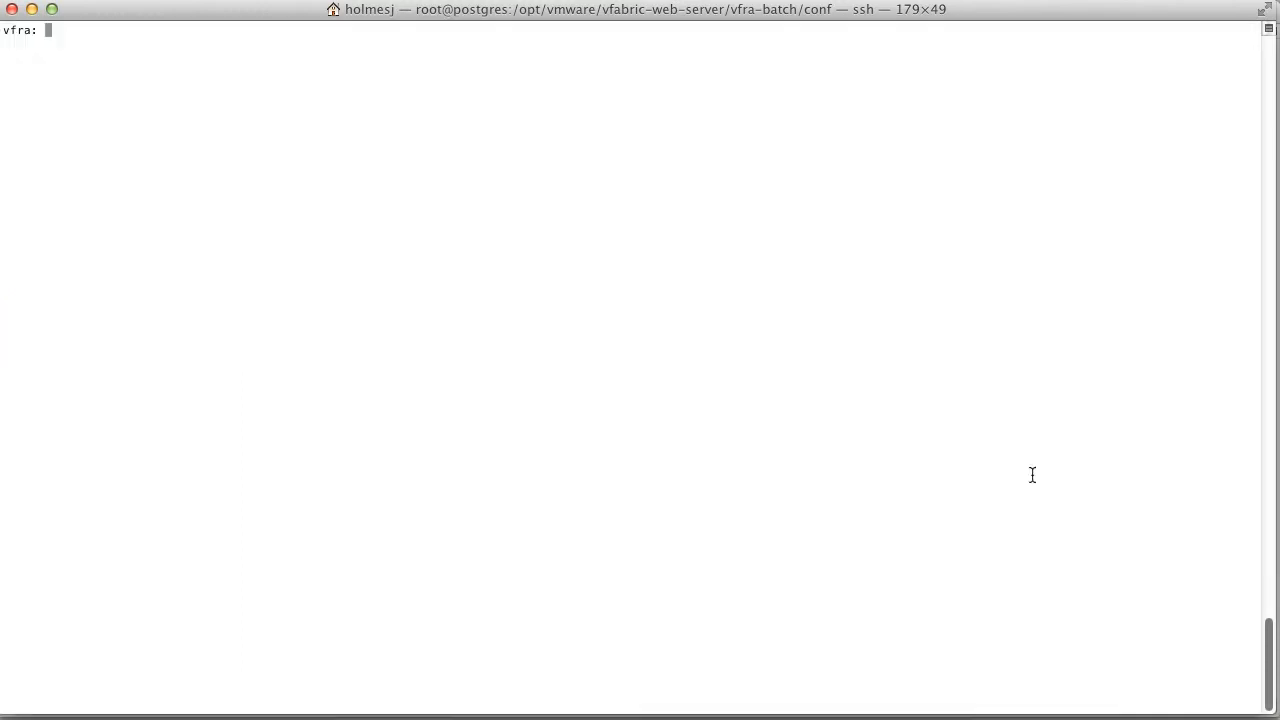
- Change into the instance's ../bin directory and list its contents
{"action": "type", "text": "cd ../bin"}
{"action": "key", "text": "Return"}
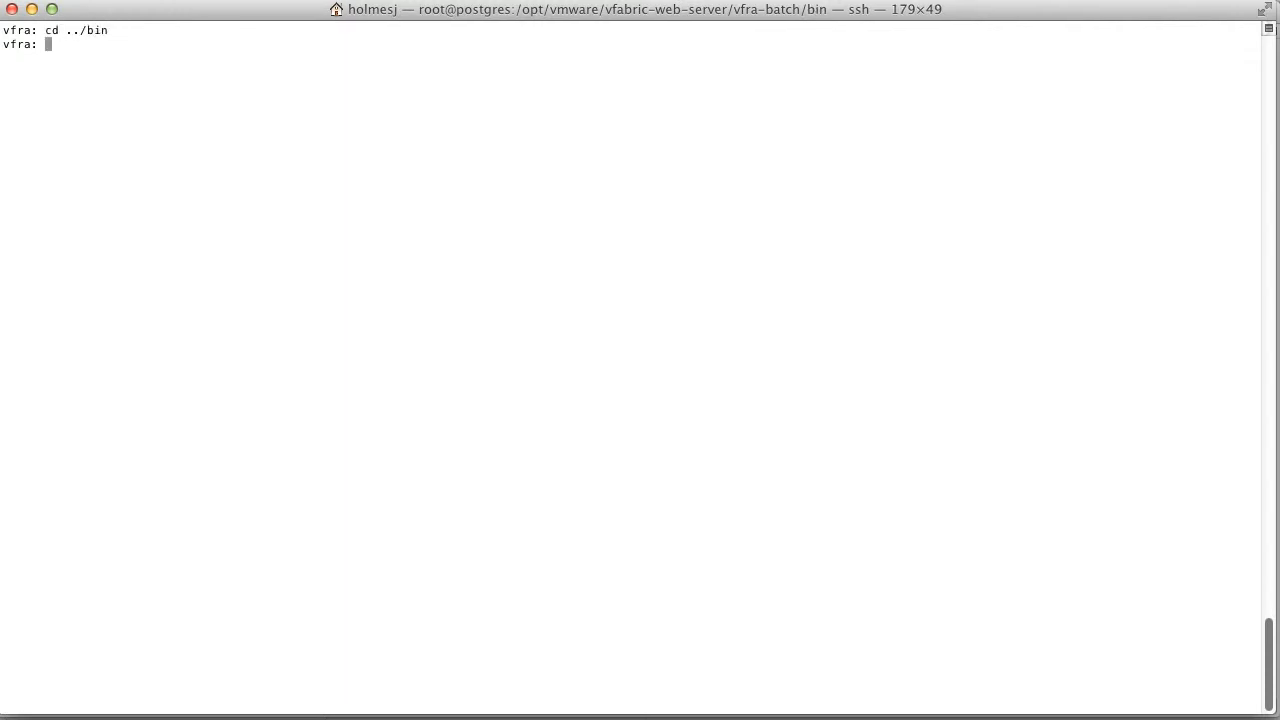
{"action": "type", "text": "ls"}
{"action": "key", "text": "Return"}
- Restart the vfra-batch web server instance with ./httpdctl restart
{"action": "type", "text": "../"}
{"action": "key", "text": "BackSpace"}
{"action": "key", "text": "BackSpace"}
{"action": "type", "text": "/t"}
{"action": "key", "text": "BackSpace"}
{"action": "key", "text": "Tab"}
{"action": "type", "text": "r"}
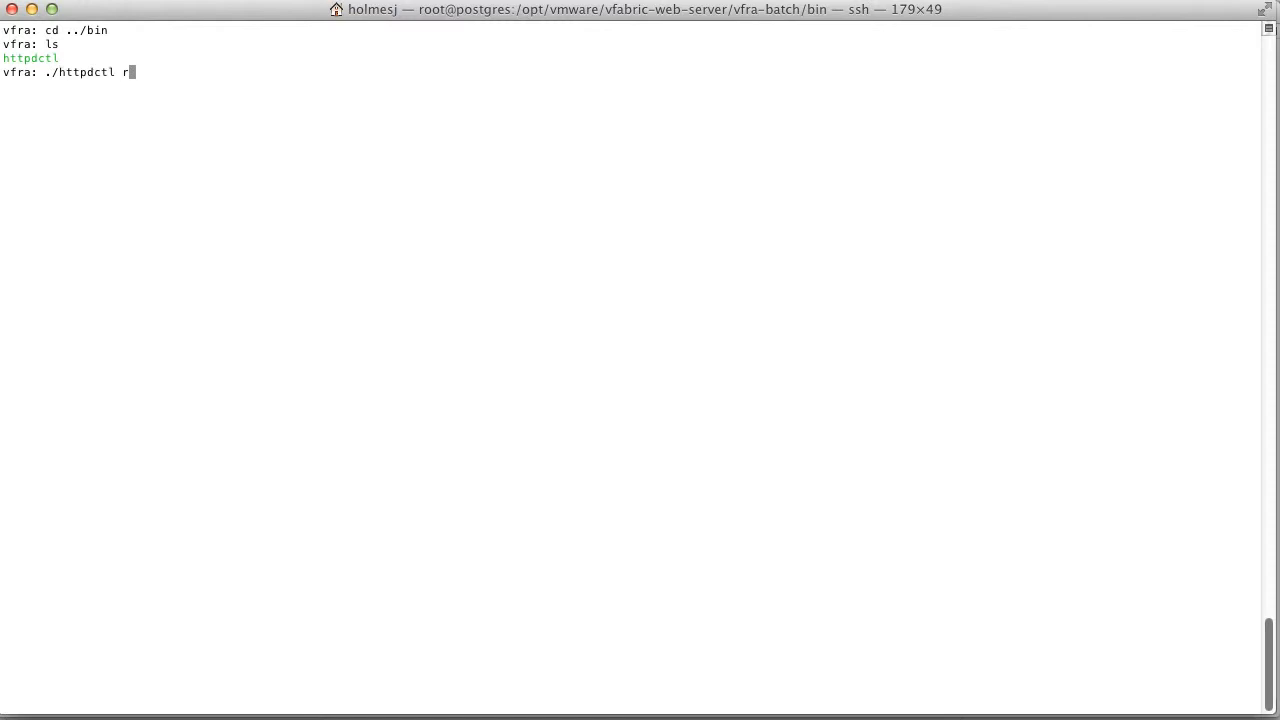
{"action": "type", "text": "estart"}
{"action": "key", "text": "Return"}
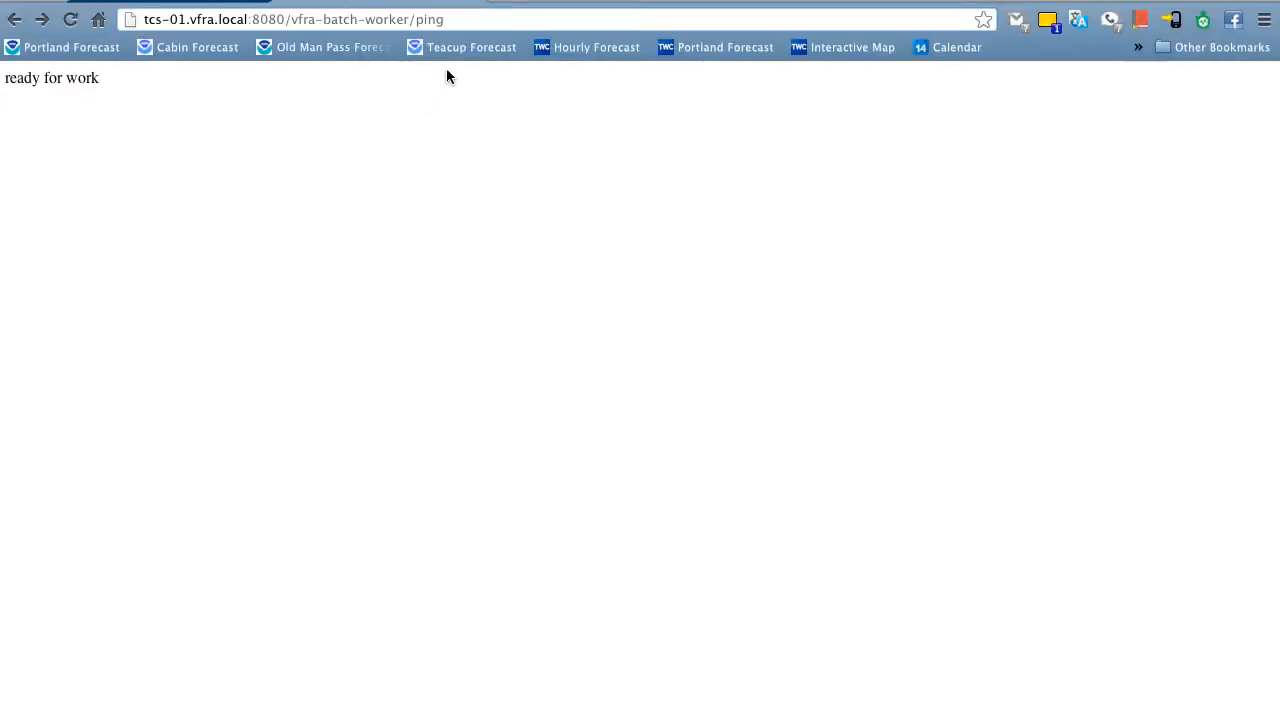
{"action": "left_click", "coordinate": [459, 18]}
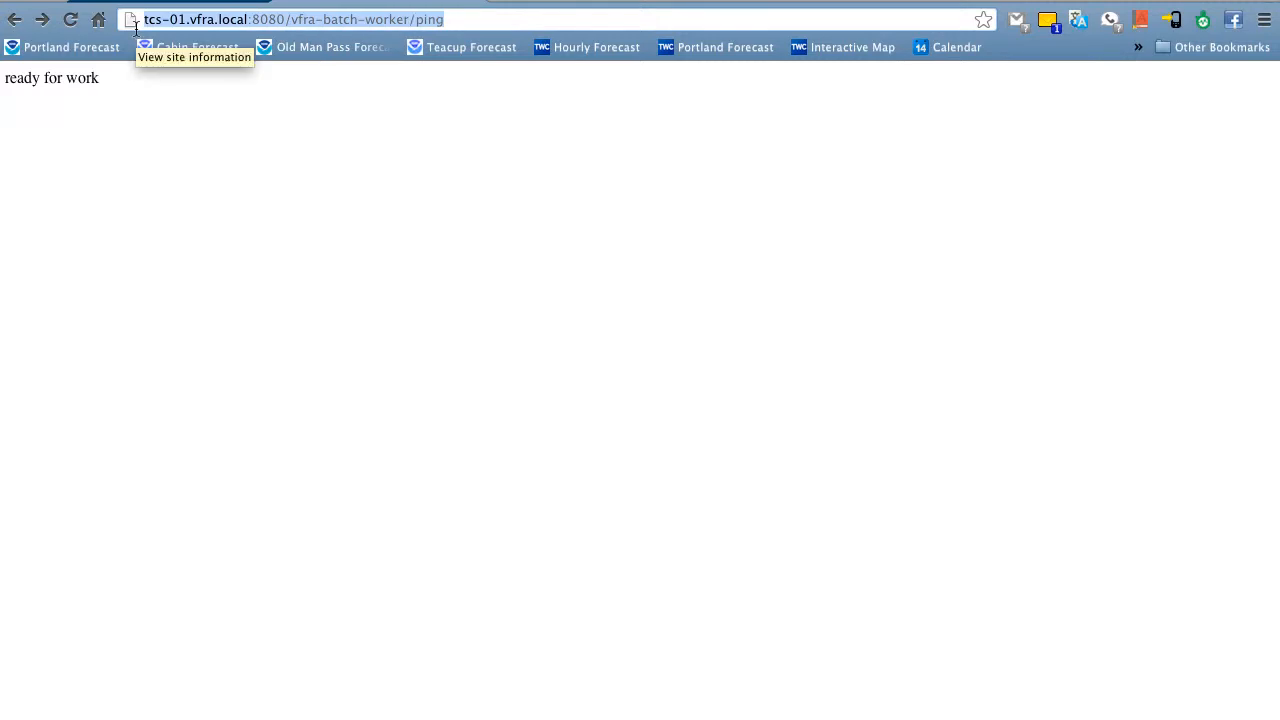
{"action": "key", "text": "super+v"}
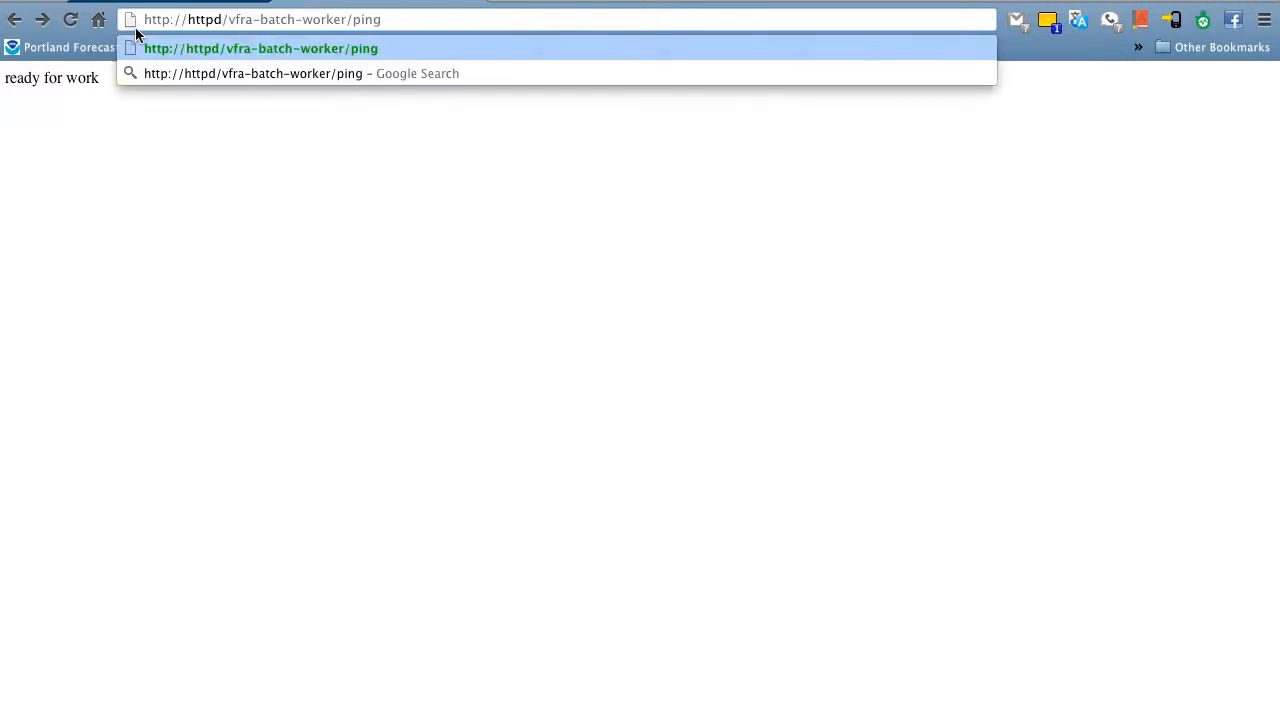
{"action": "key", "text": "Return"}
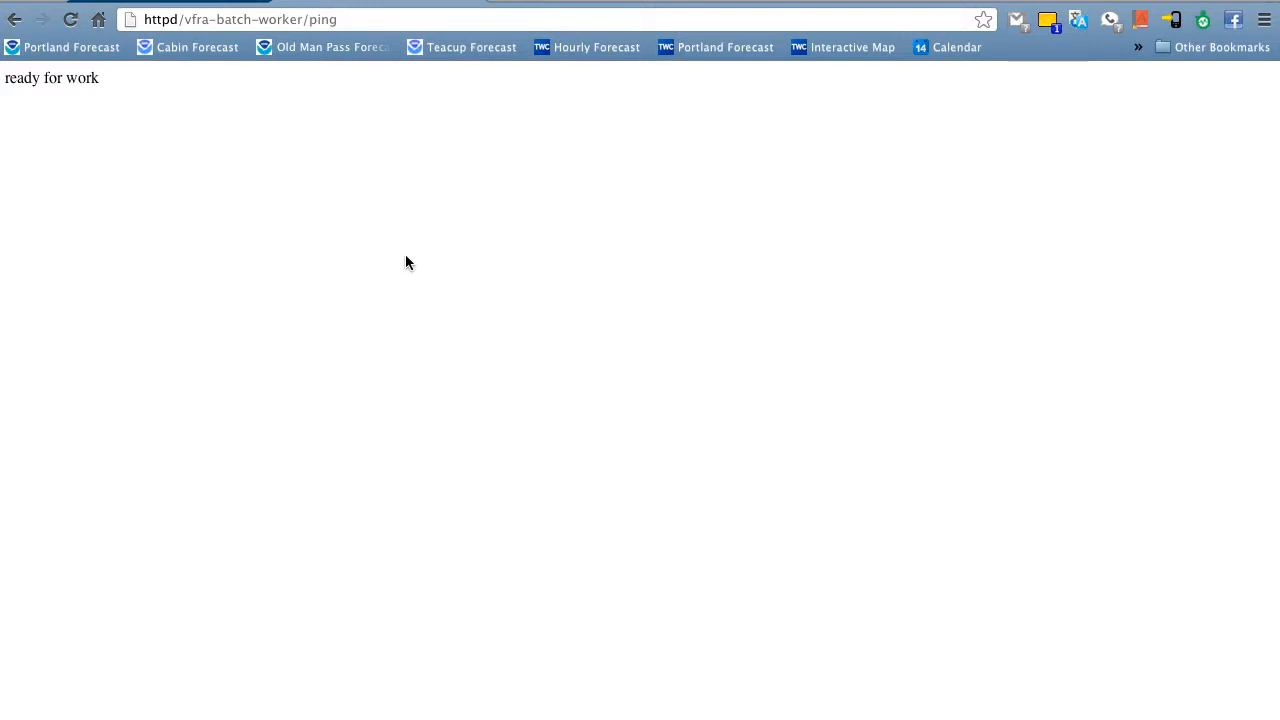
- Switch to the local project terminal and print the working directory
{"action": "key", "text": "super+Tab"}
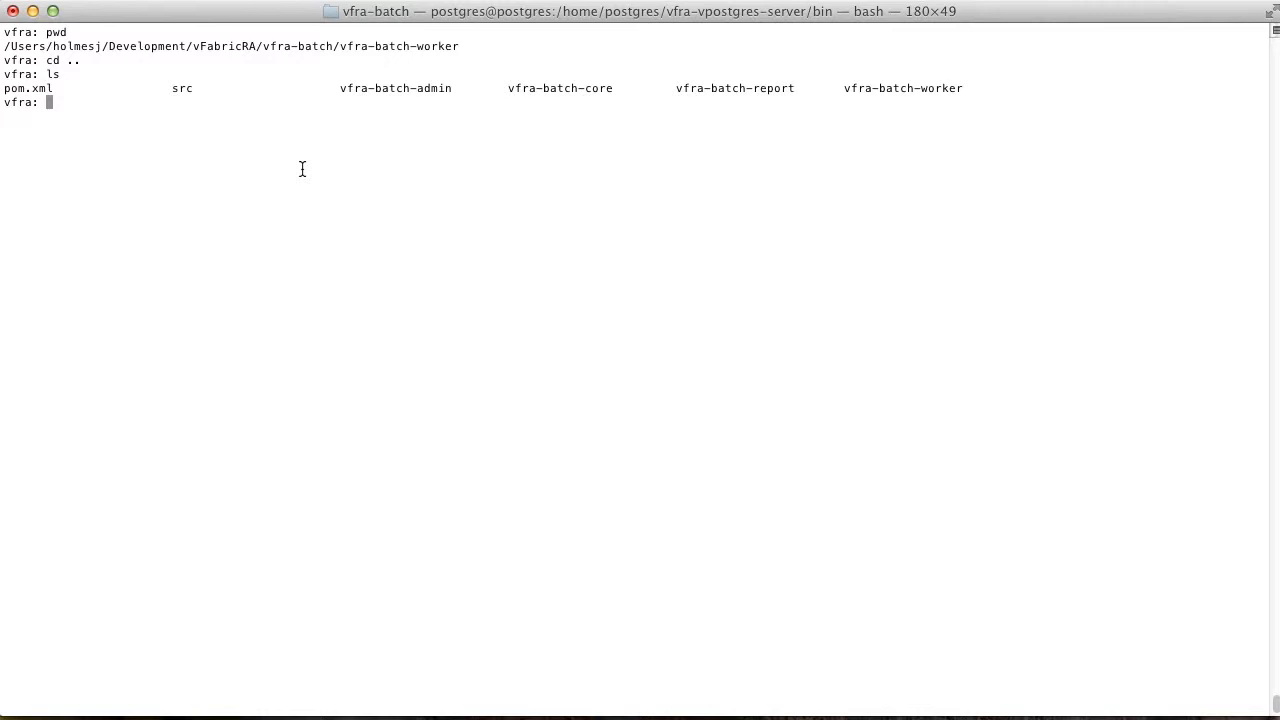
{"action": "type", "text": "pwd"}
{"action": "key", "text": "BackSpace"}
{"action": "key", "text": "BackSpace"}
{"action": "key", "text": "BackSpace"}
{"action": "type", "text": ".."}
{"action": "key", "text": "BackSpace"}
{"action": "key", "text": "BackSpace"}
{"action": "type", "text": "pwd"}
{"action": "key", "text": "Return"}
- Change into the vfra-batch-core module directory and list its contents
{"action": "type", "text": "cd "}
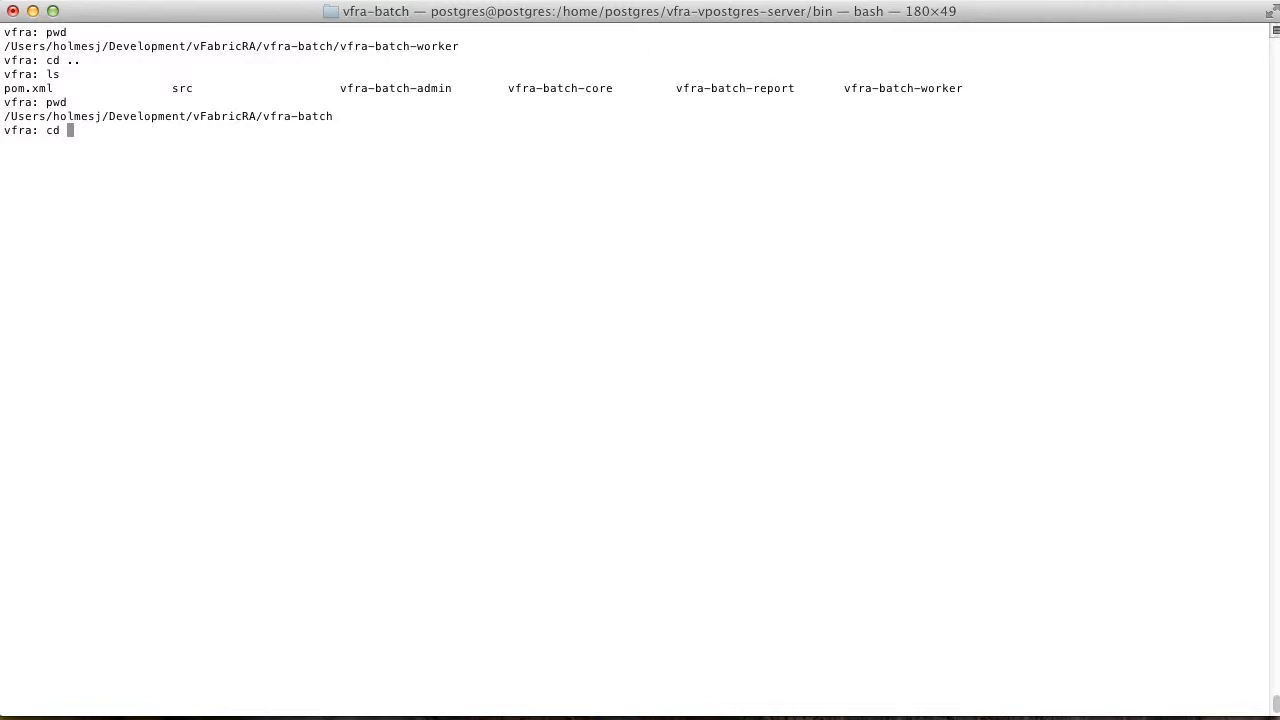
{"action": "type", "text": "vfra-batch"}
{"action": "type", "text": "-core"}
{"action": "key", "text": "Return"}
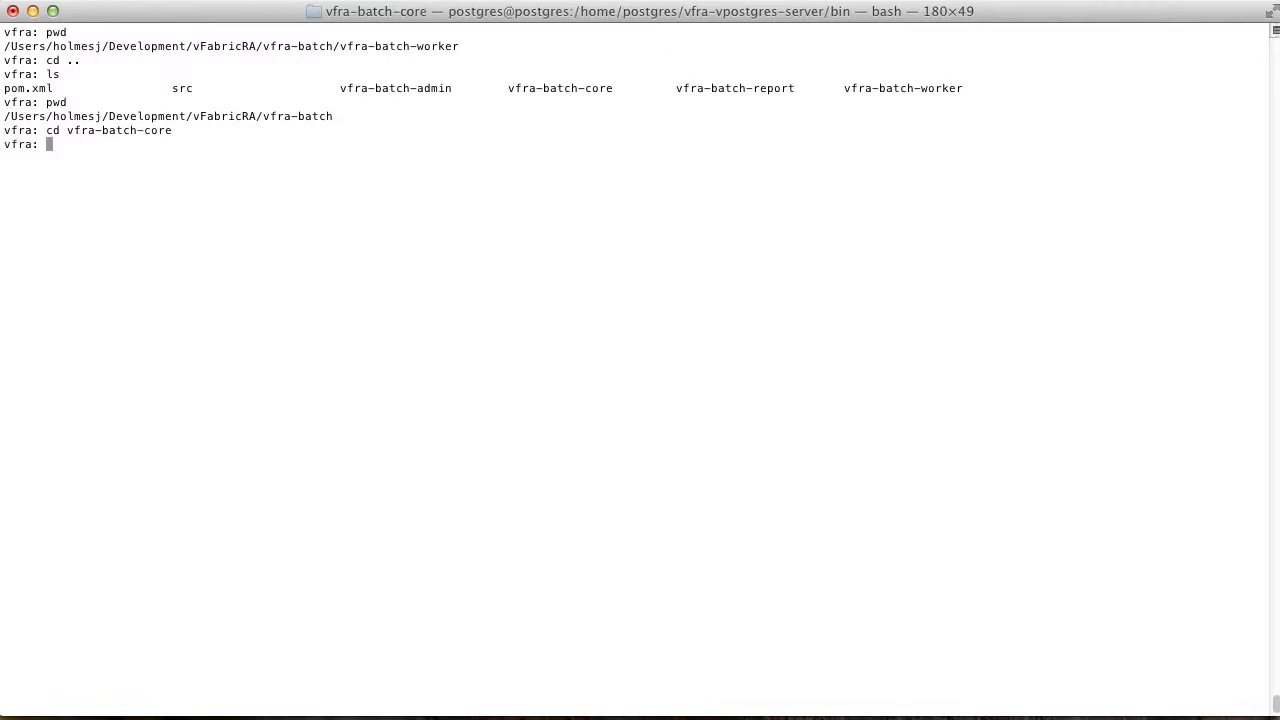
{"action": "type", "text": "ls"}
{"action": "key", "text": "Return"}
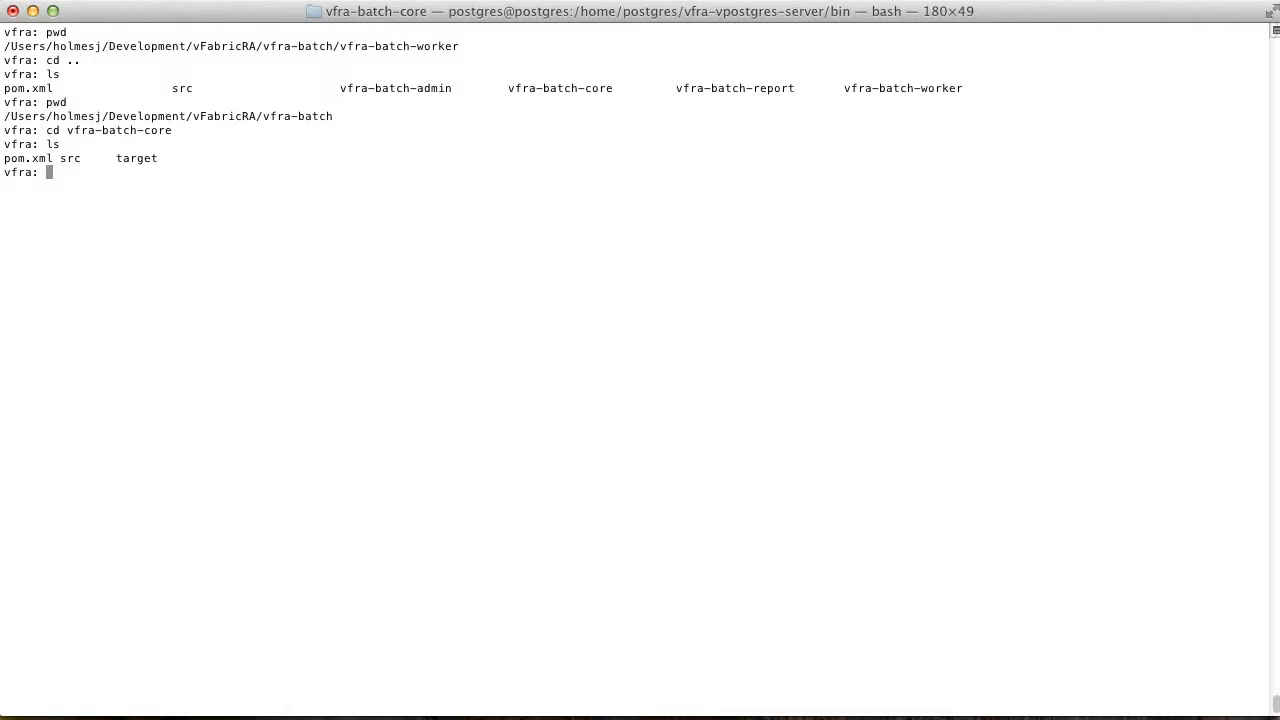
- Run the batch job script ./src/main/resources/commandline/copy-orders-job.sh and examine the step execution requests in its log
{"action": "type", "text": "./src/main/re"}
{"action": "key", "text": "Tab"}
{"action": "type", "text": "comm"}
{"action": "key", "text": "Tab"}
{"action": "key", "text": "Tab"}
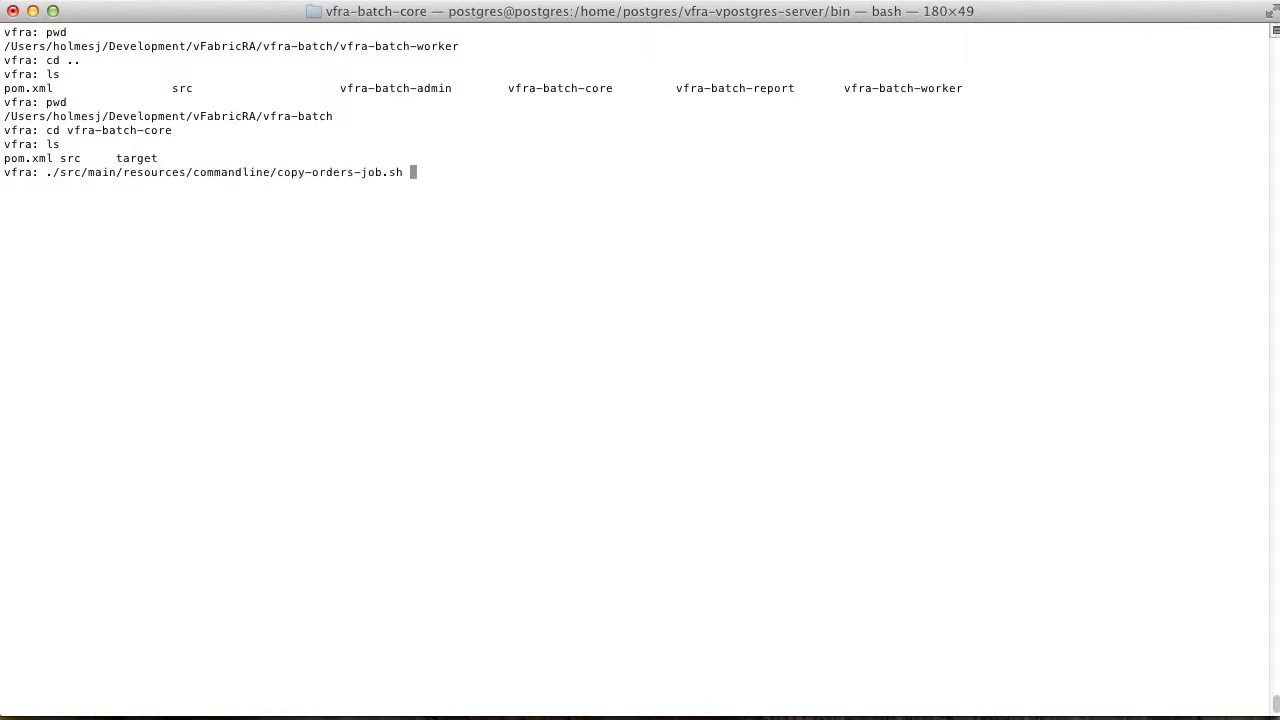
{"action": "key", "text": "Return"}
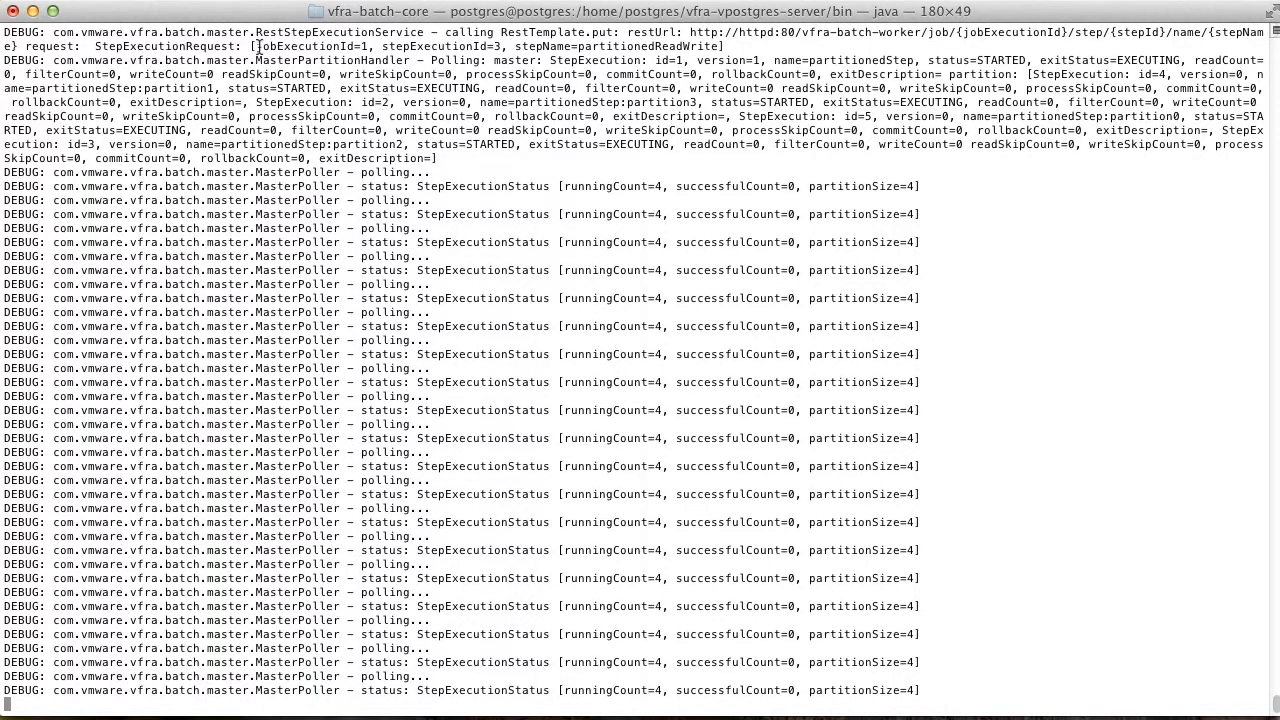
{"action": "left_click_drag", "start_coordinate": [256, 62], "coordinate": [412, 52]}
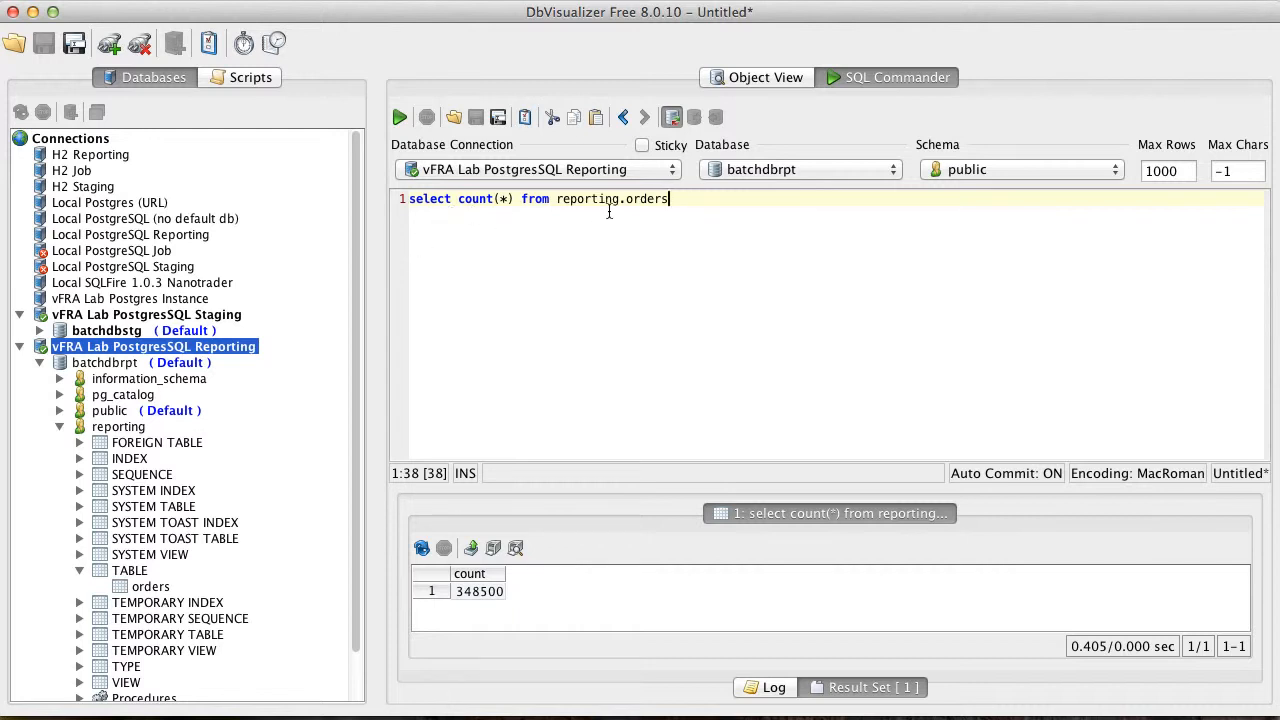
- In DbVisualizer, run select count(*) from reporting.orders twice on the vFRA Lab PostgreSQL Reporting connection
{"action": "left_click", "coordinate": [400, 118]}
{"action": "left_click", "coordinate": [399, 117]}
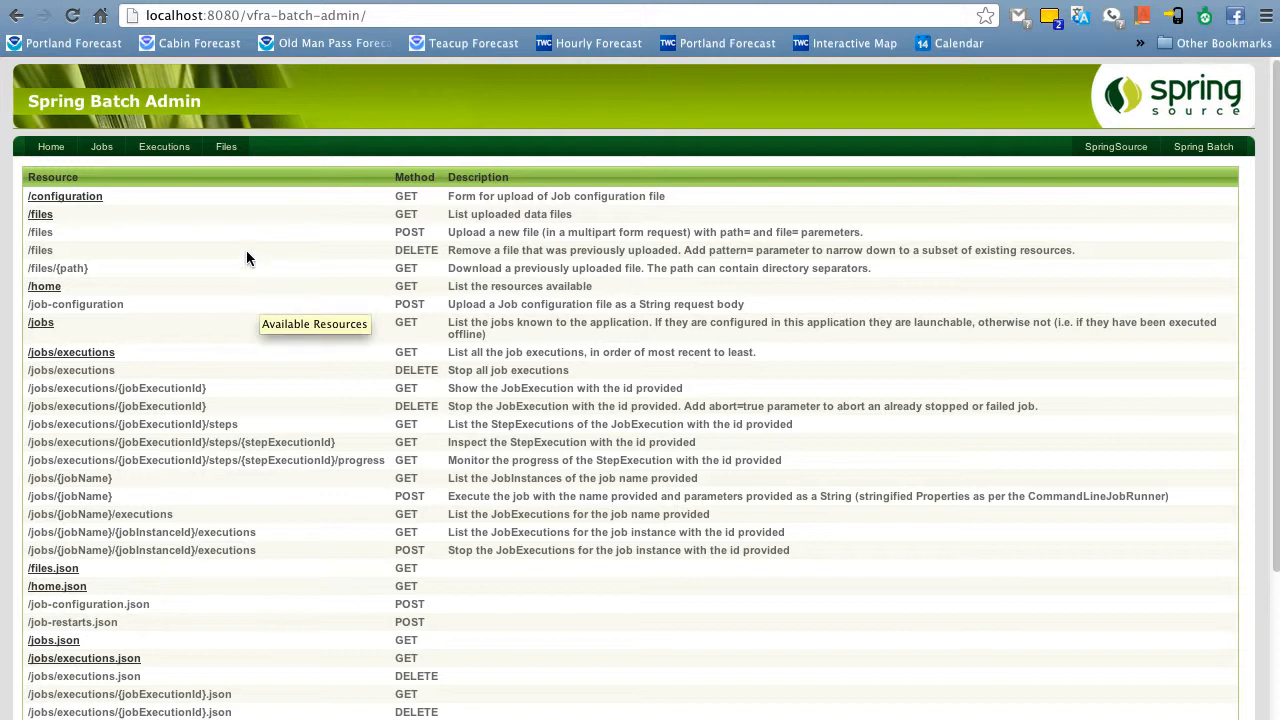
- In Spring Batch Admin, list the job executions and open the details of the copyOrdersJob execution
{"action": "left_click", "coordinate": [164, 148]}
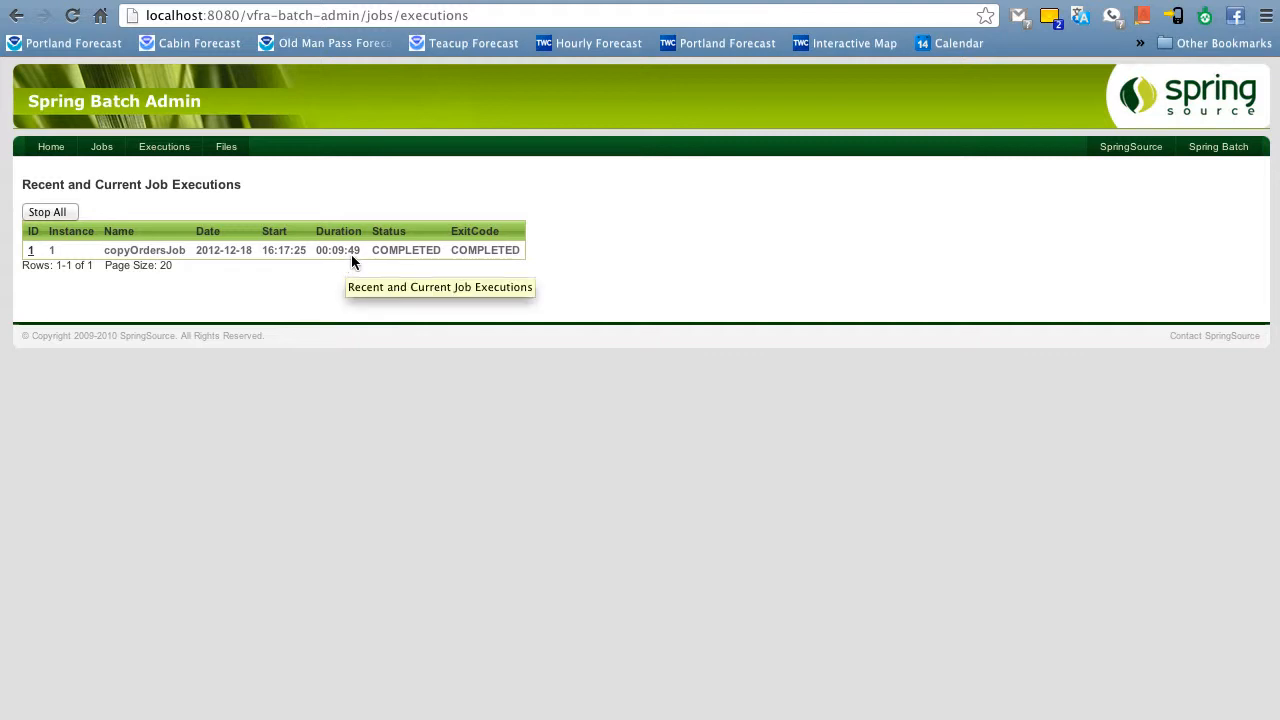
{"action": "left_click", "coordinate": [30, 250]}
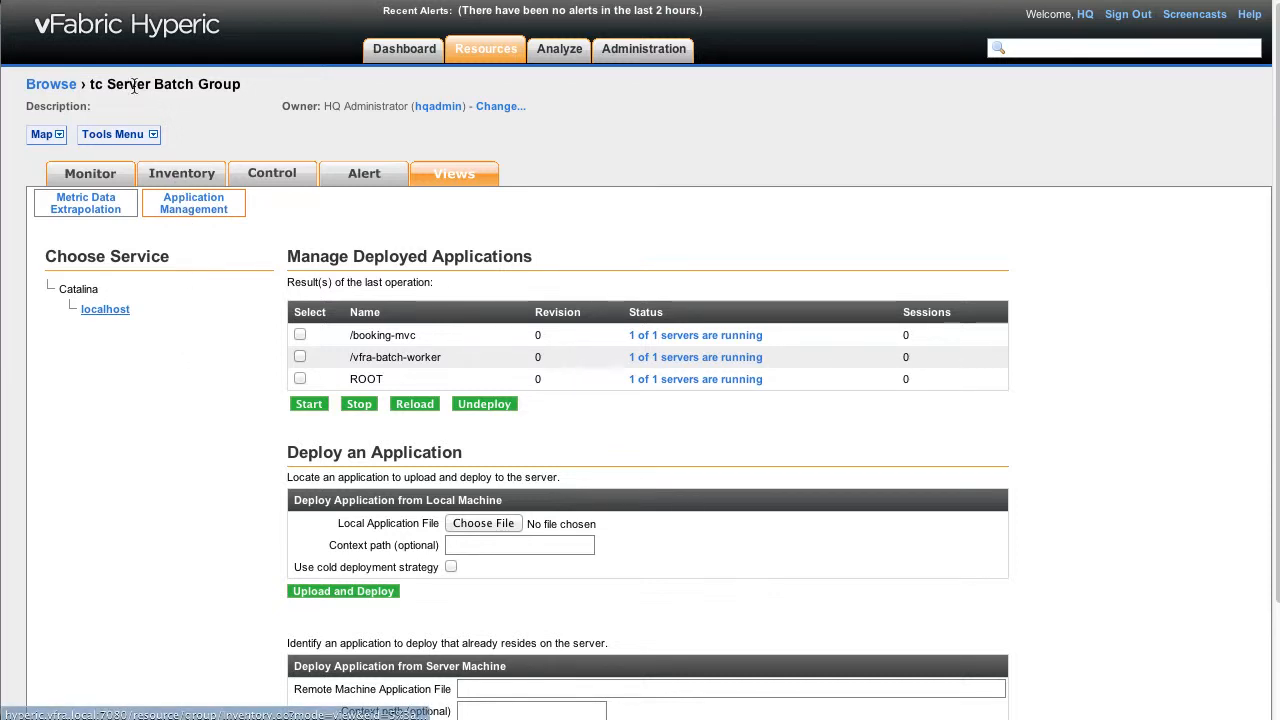
- In Hyperic, add the resource tcs-02.vfra.local tc Runtime spring-trader-batch2 to the tc Server Batch Group
{"action": "left_click", "coordinate": [194, 170]}
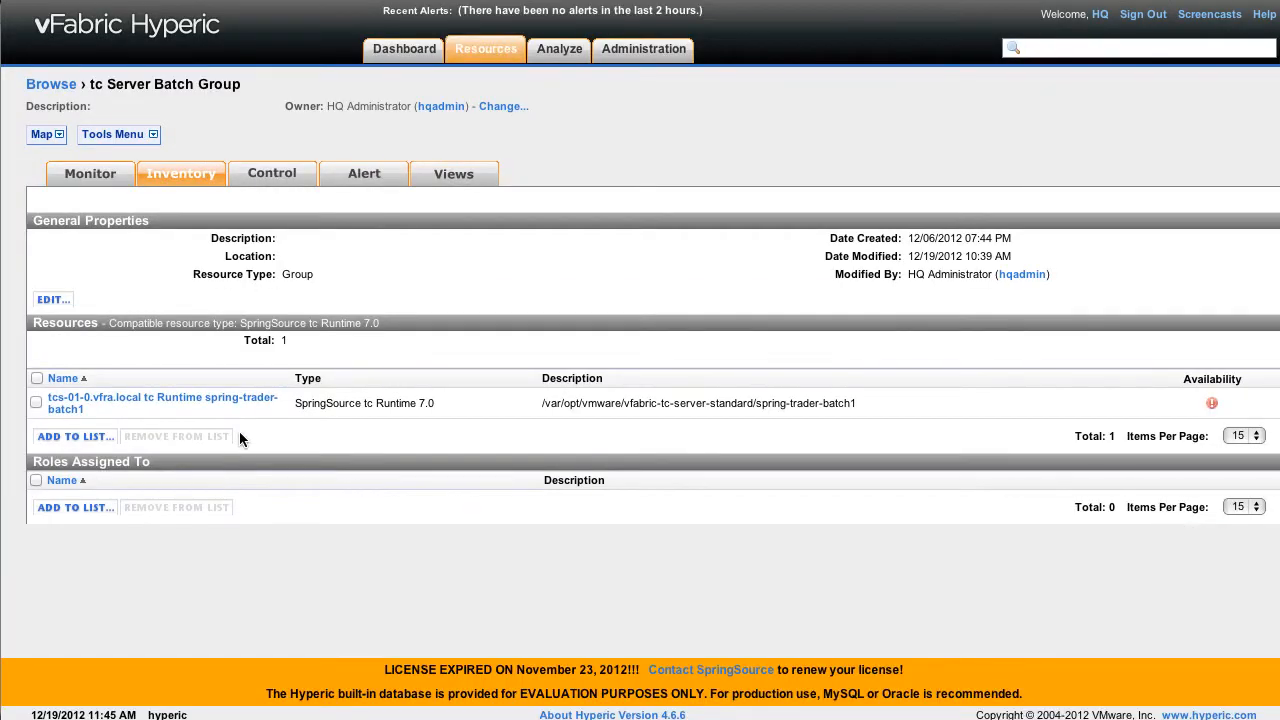
{"action": "left_click", "coordinate": [76, 437]}
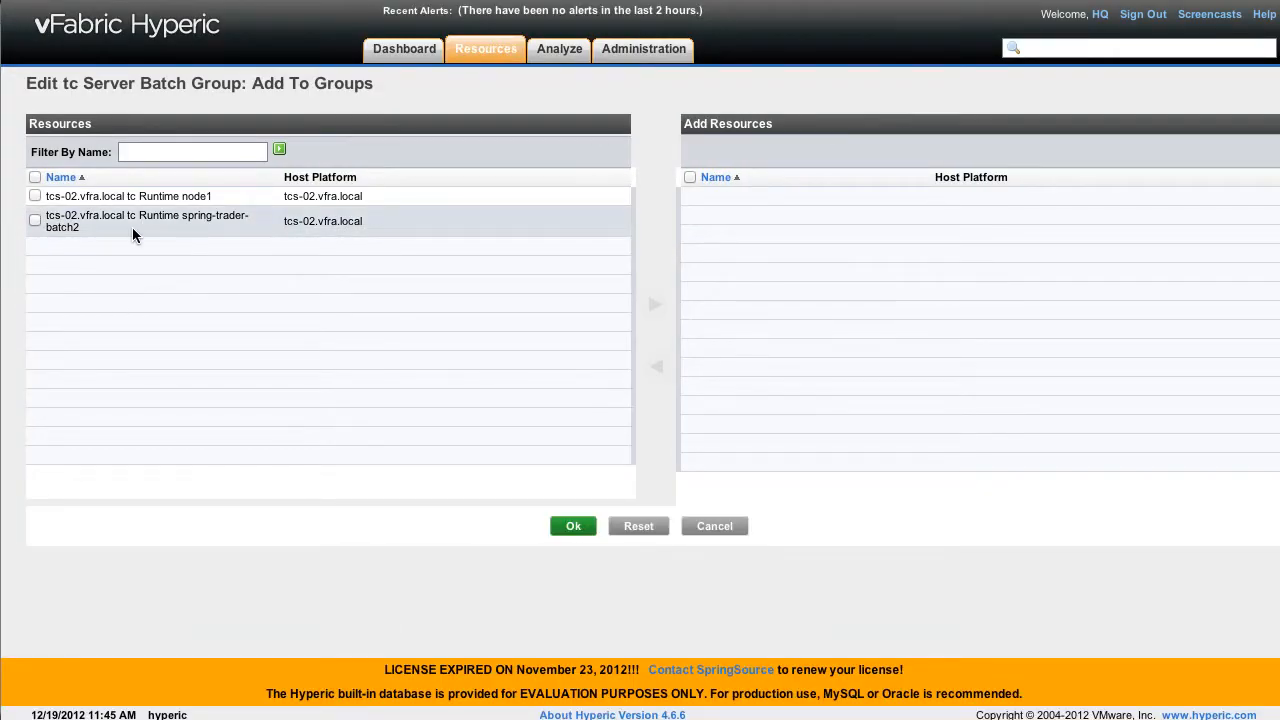
{"action": "left_click", "coordinate": [35, 220]}
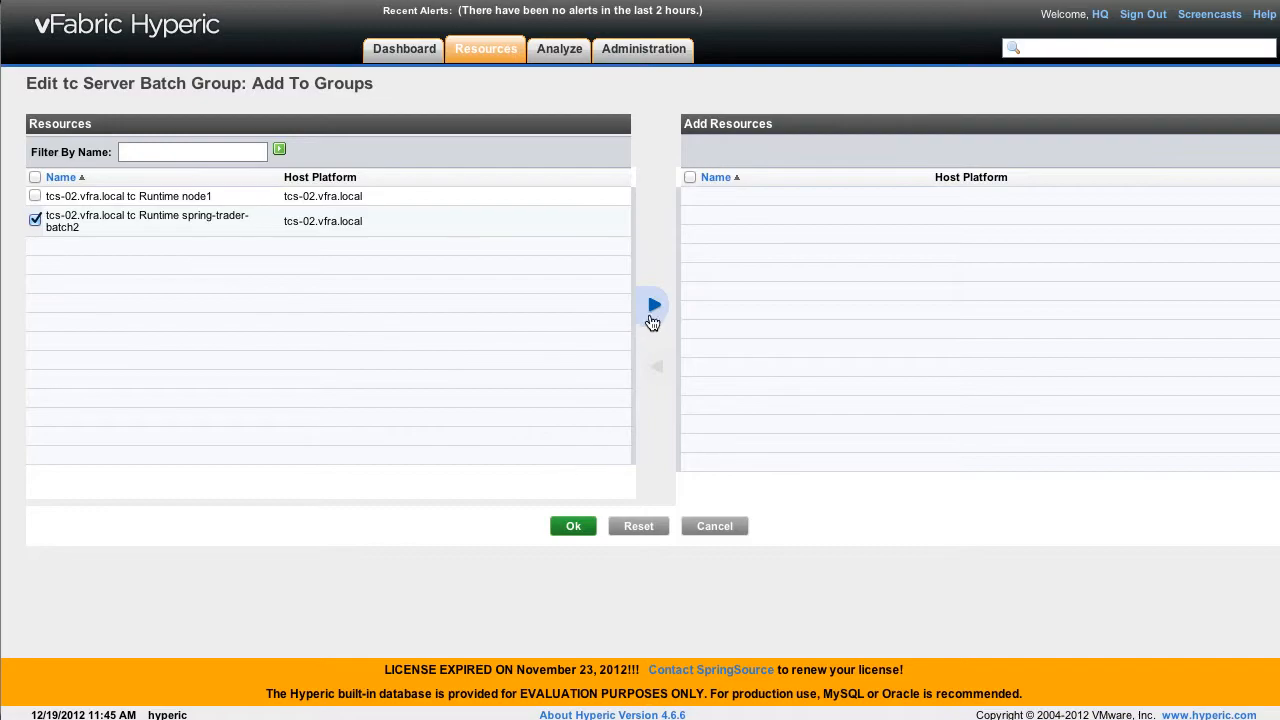
{"action": "left_click", "coordinate": [650, 317]}
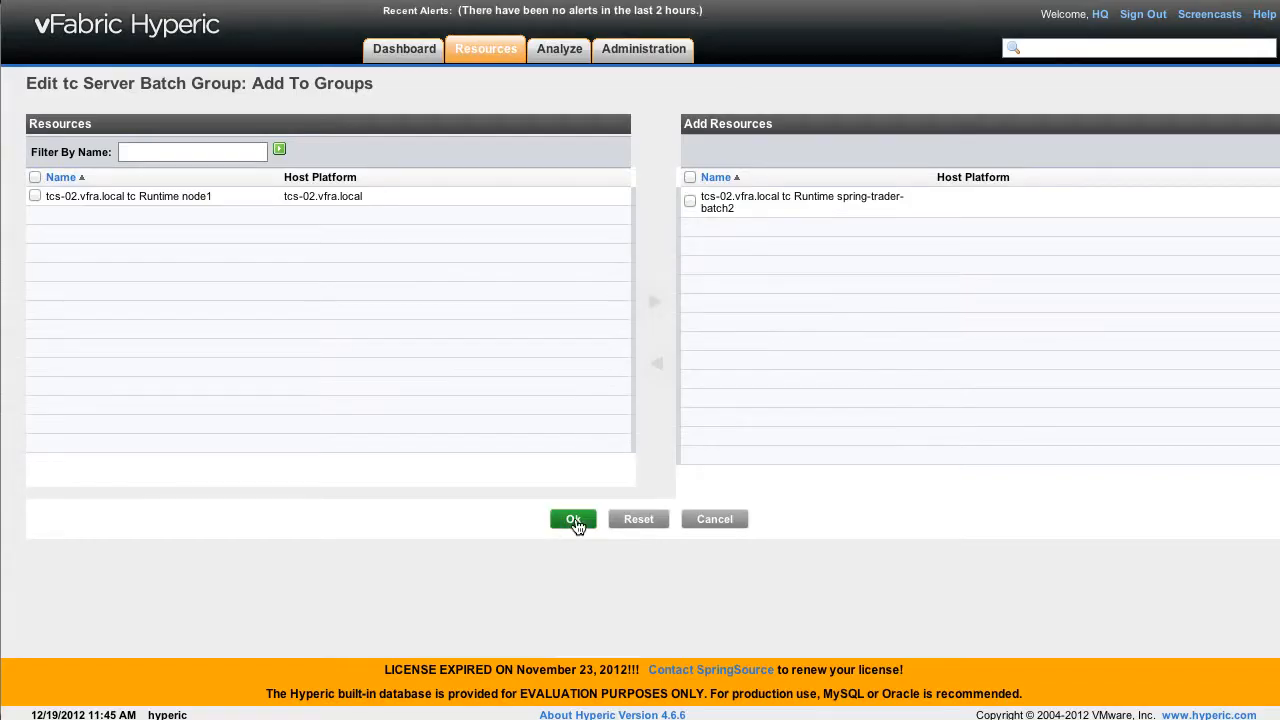
{"action": "left_click", "coordinate": [574, 520]}
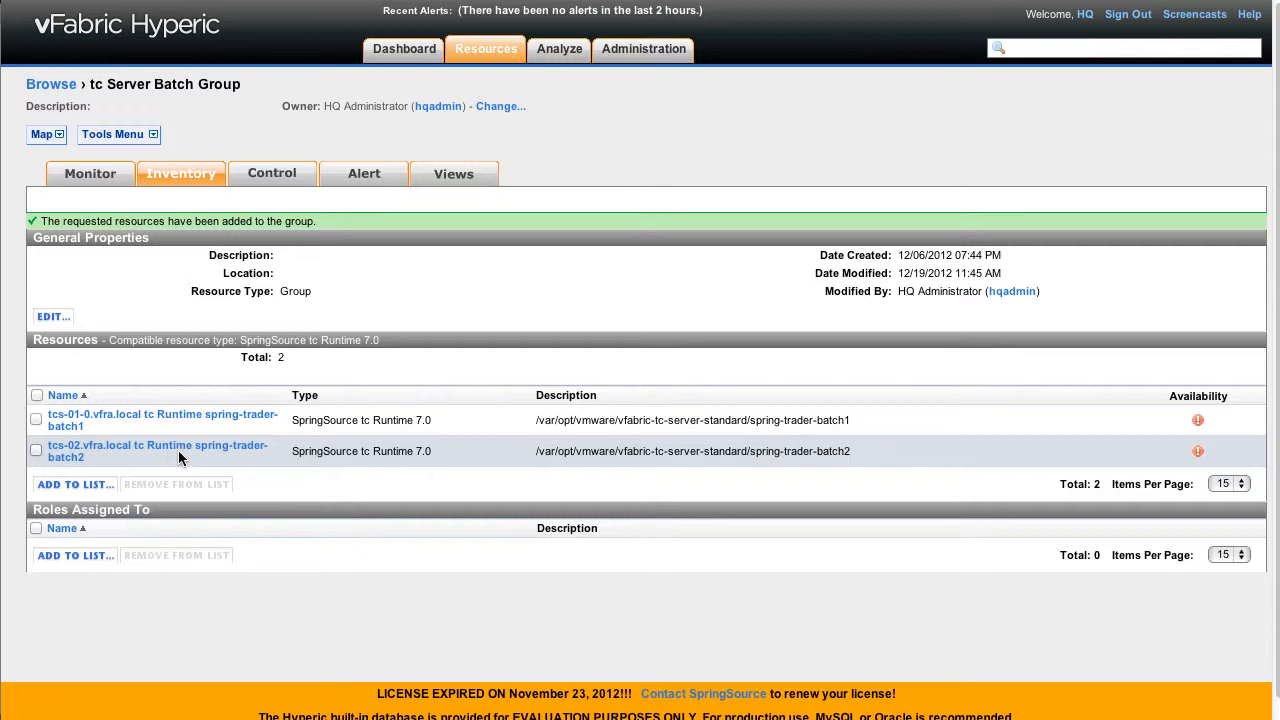
- Deploy the vfra-batch-worker application from the local machine to tcs-02.vfra.local tc Runtime spring-trader-batch2
{"action": "left_click", "coordinate": [180, 452]}
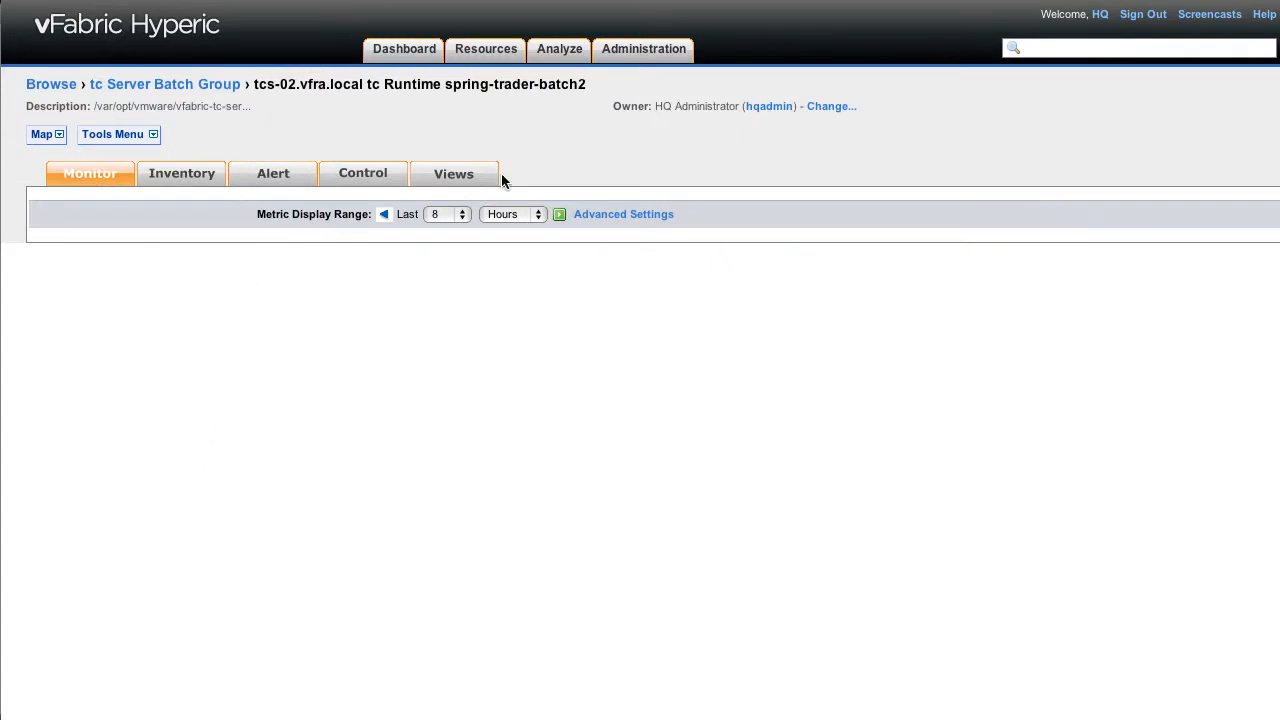
{"action": "left_click", "coordinate": [454, 176]}
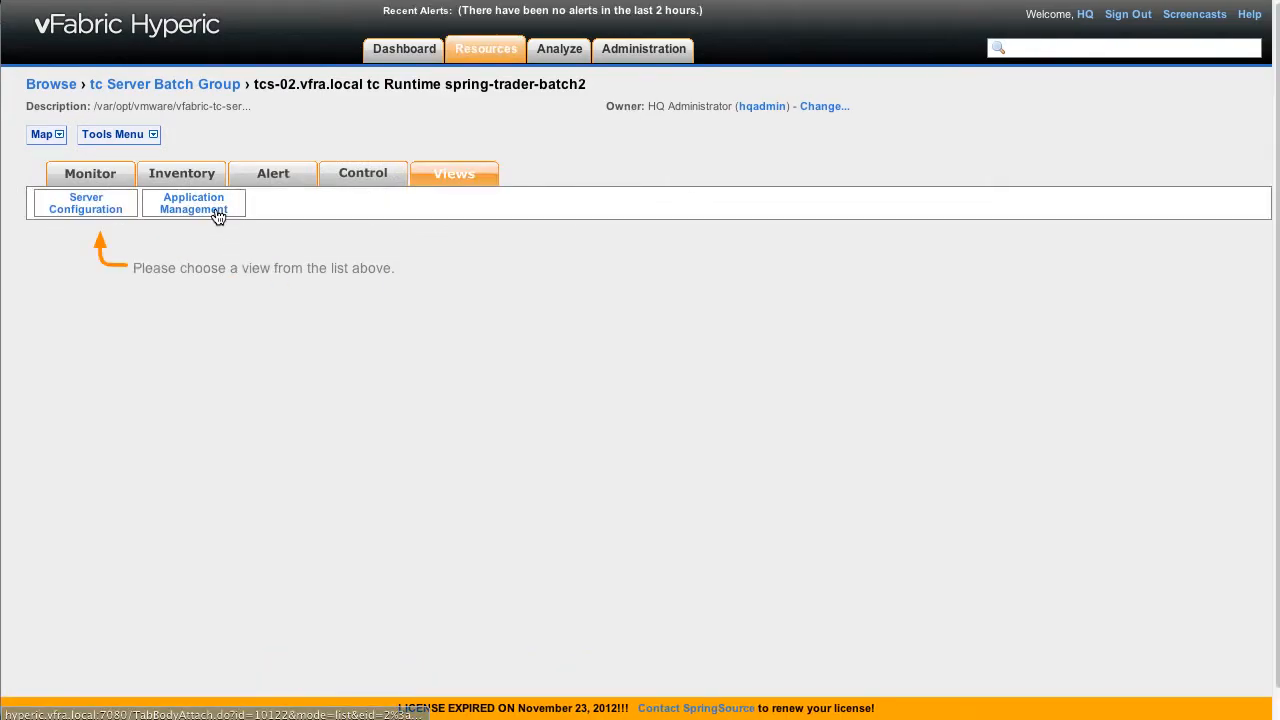
{"action": "left_click", "coordinate": [218, 215]}
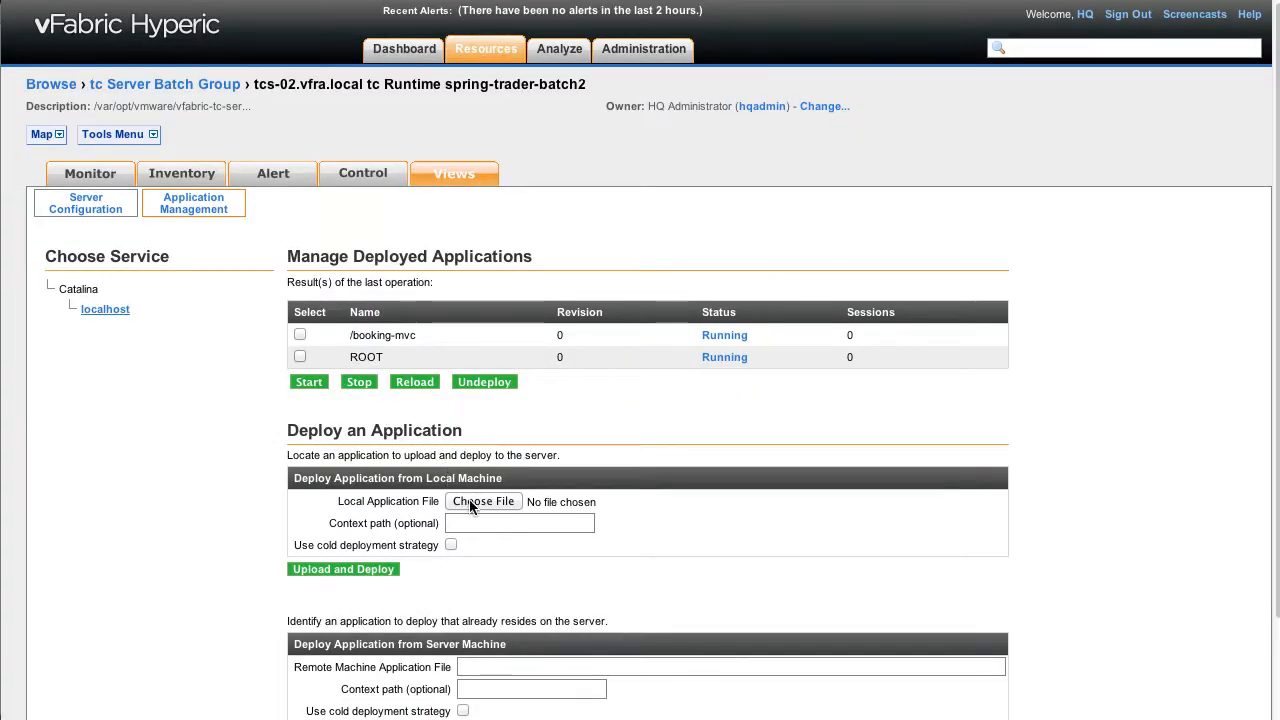
{"action": "left_click", "coordinate": [472, 507]}
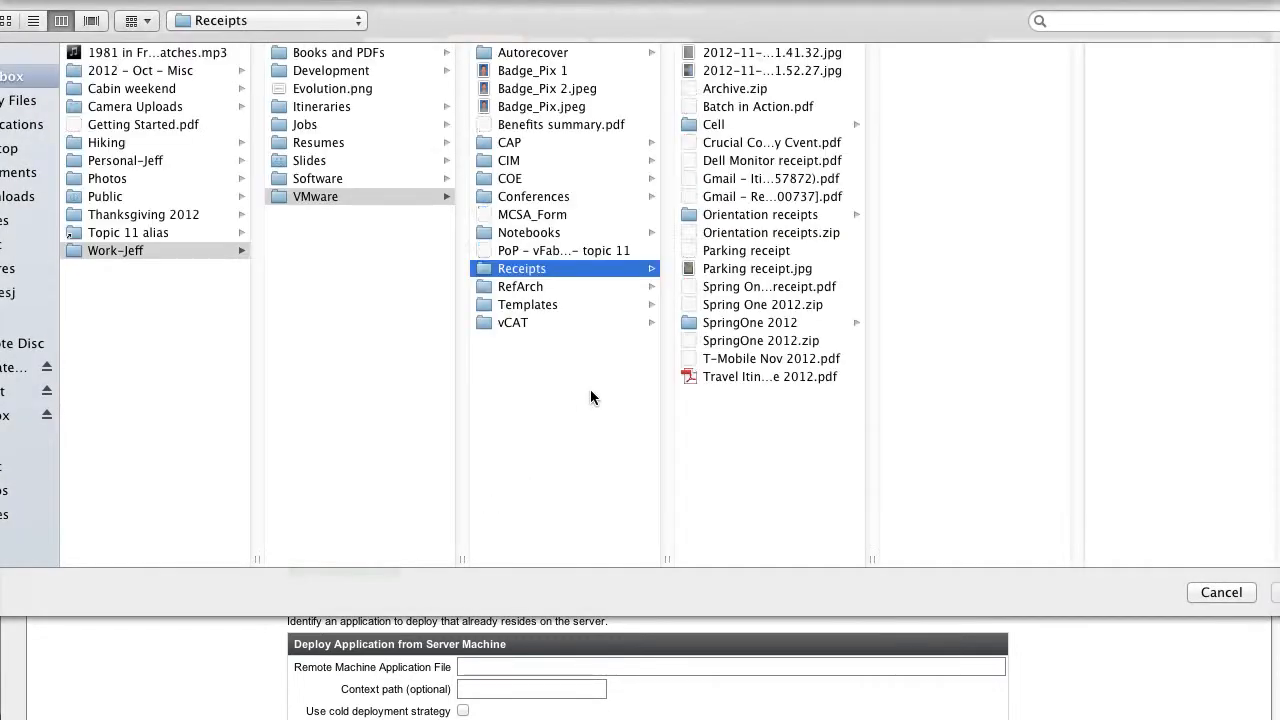
{"action": "key", "text": "Escape"}
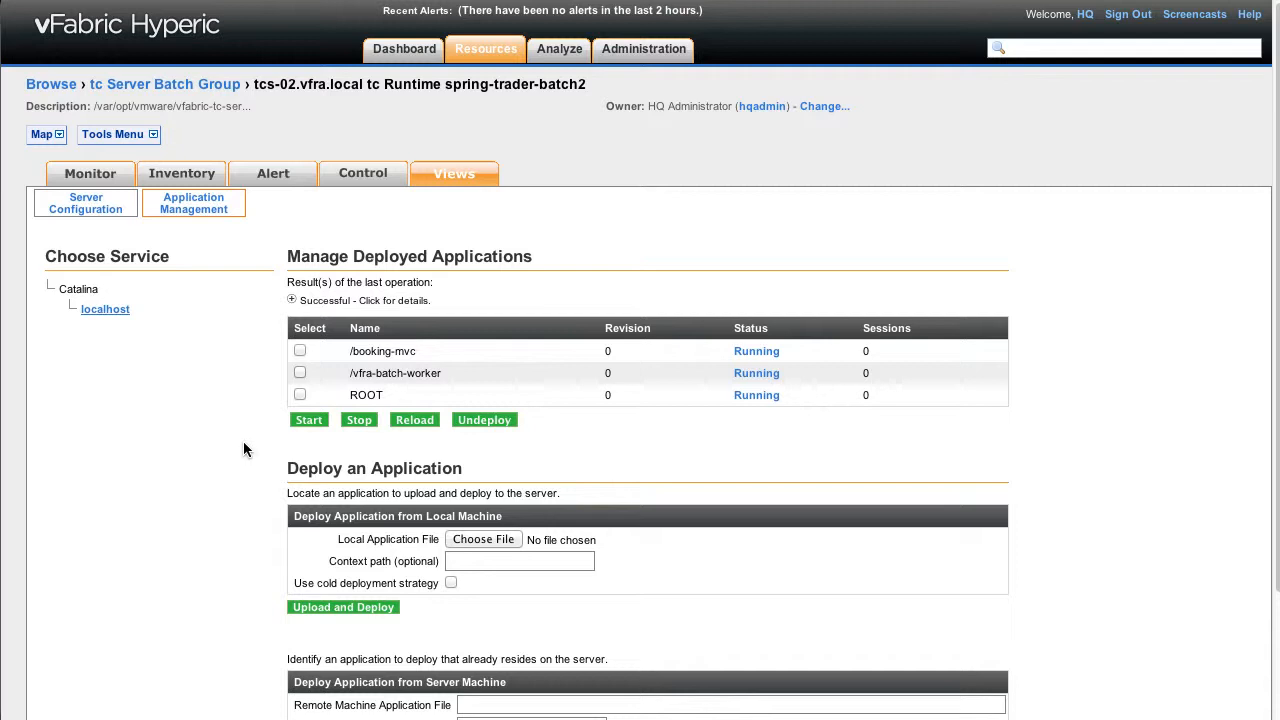
- Return to the tc Server Batch Group and display its Application Management view
{"action": "left_click", "coordinate": [177, 92]}
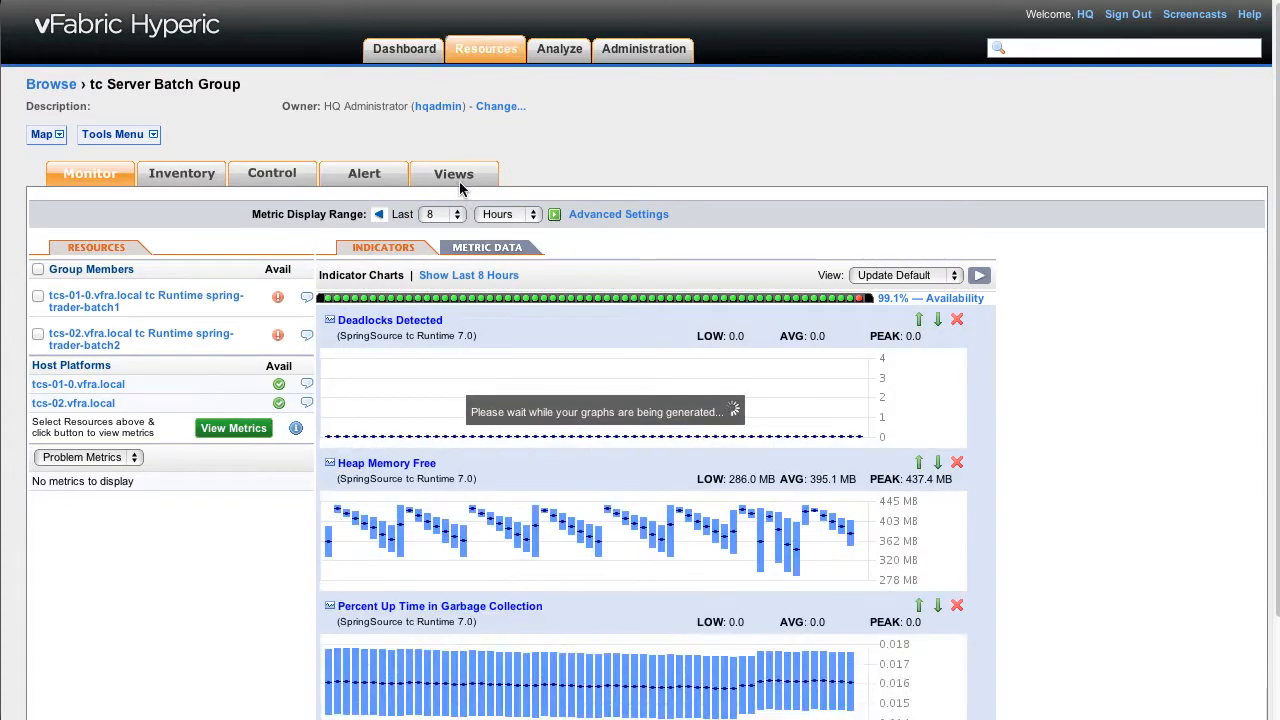
{"action": "left_click", "coordinate": [461, 186]}
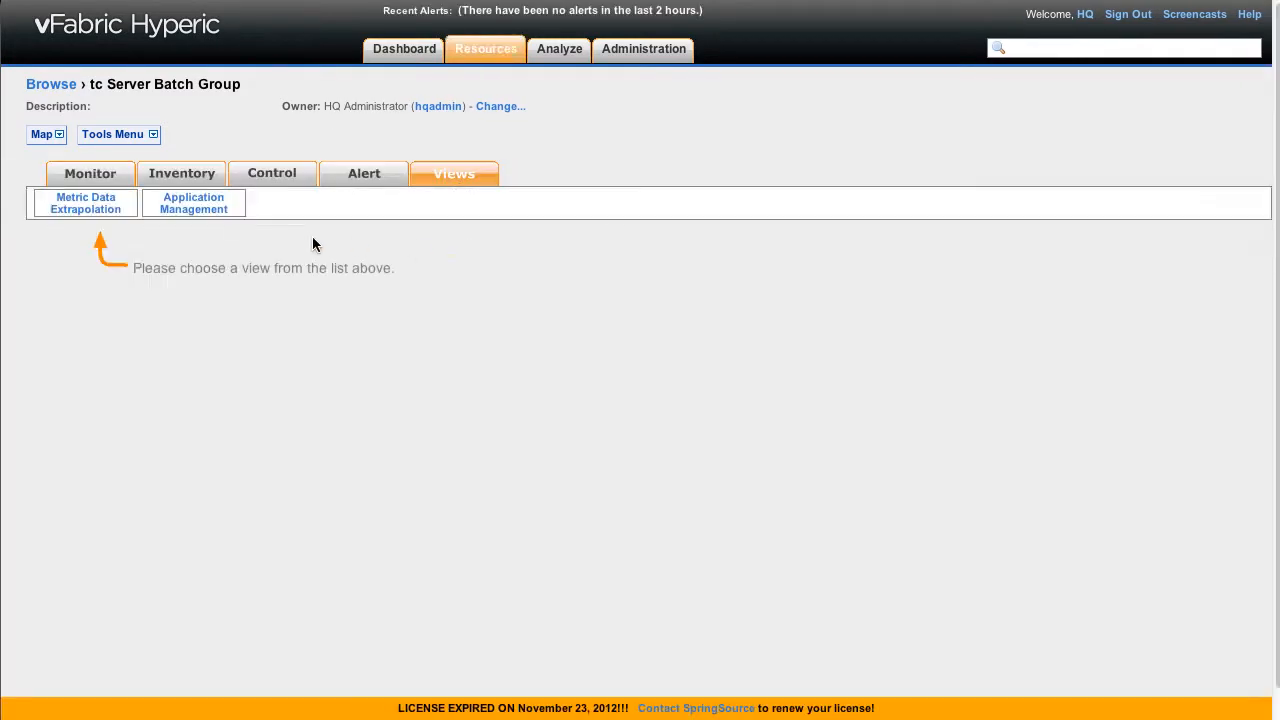
{"action": "left_click", "coordinate": [200, 209]}
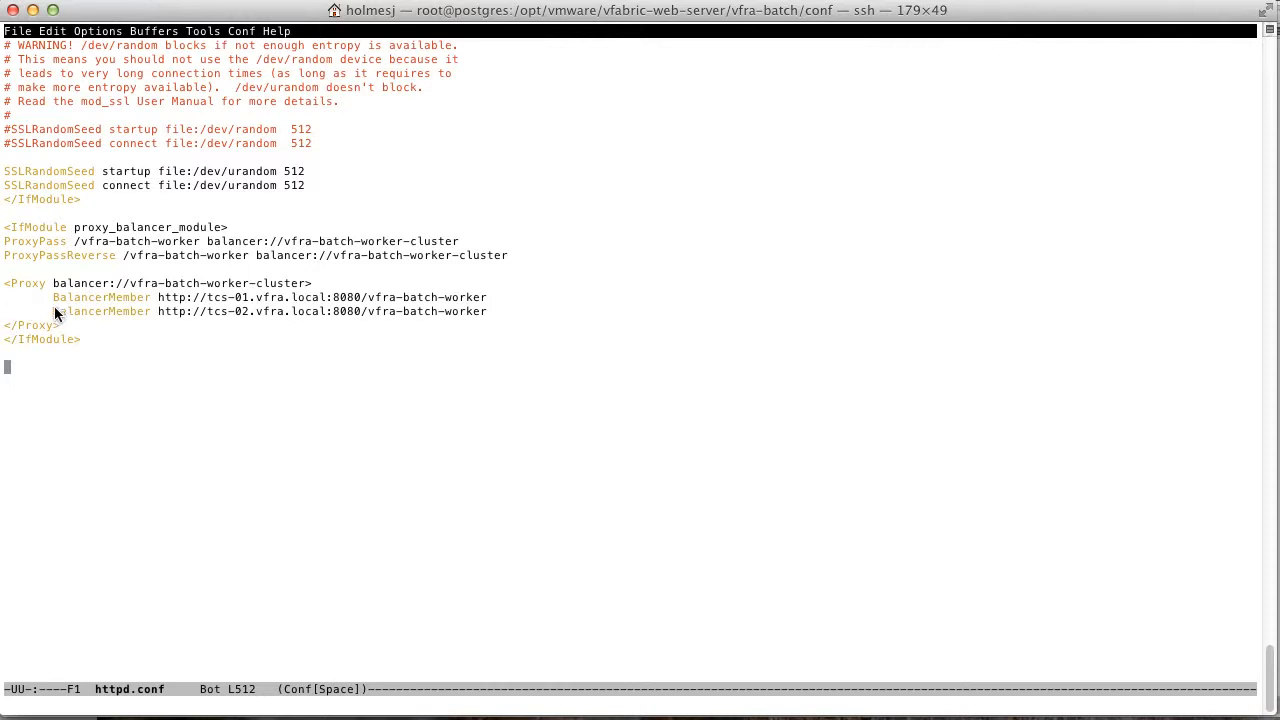
- Examine the tcs-02.vfra.local BalancerMember line in httpd.conf, and load tcs-02.vfra.local:8080/vfra-batch-worker/ping in the browser
{"action": "left_click_drag", "start_coordinate": [54, 311], "coordinate": [510, 311]}
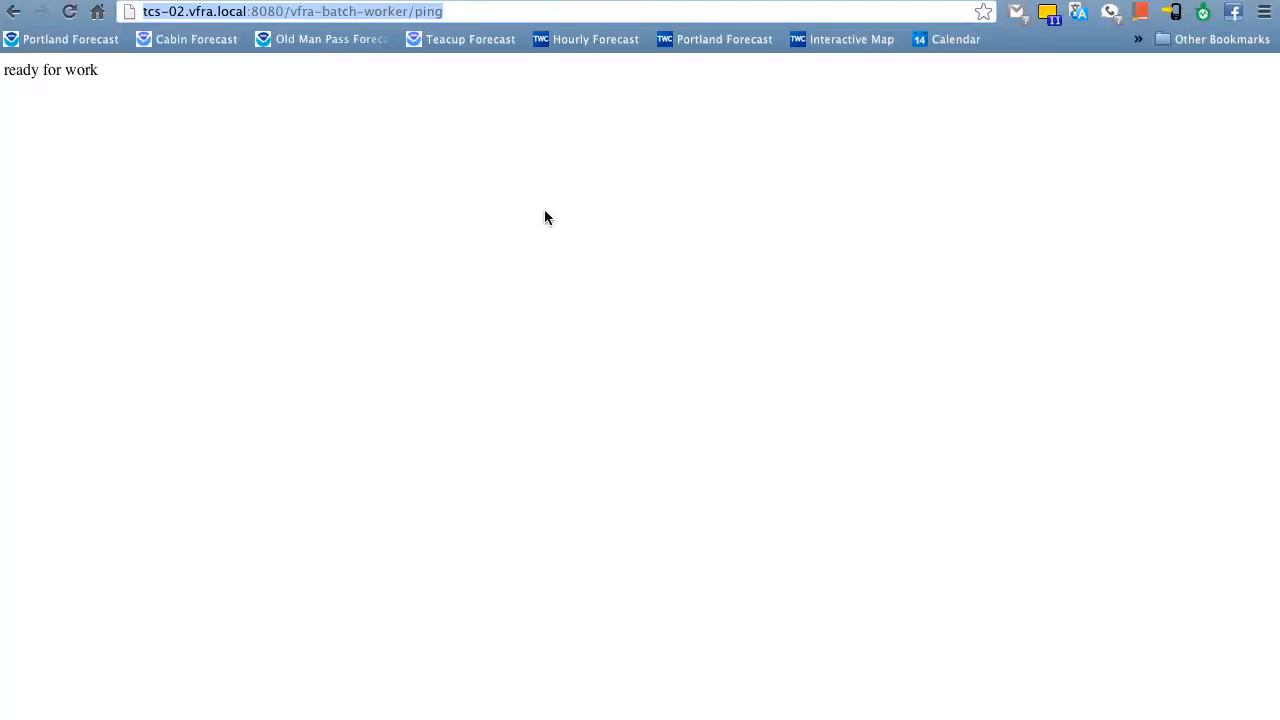
{"action": "left_click", "coordinate": [465, 15]}
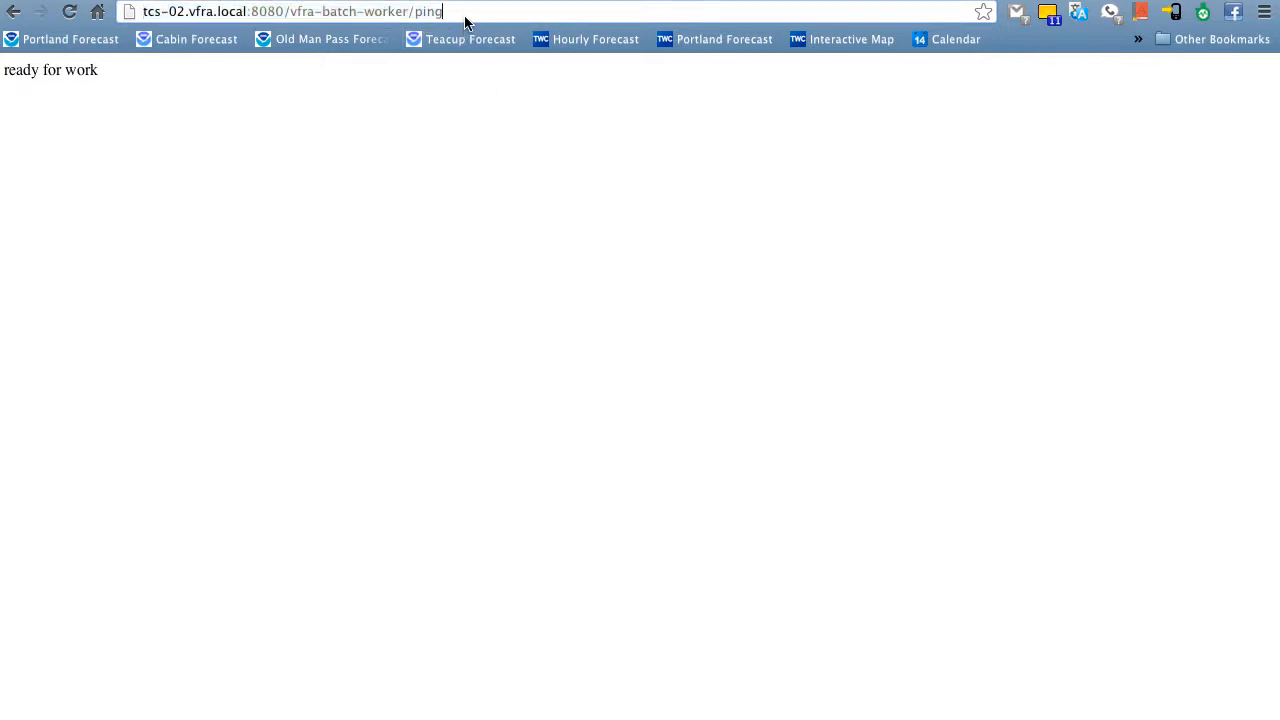
{"action": "key", "text": "Return"}
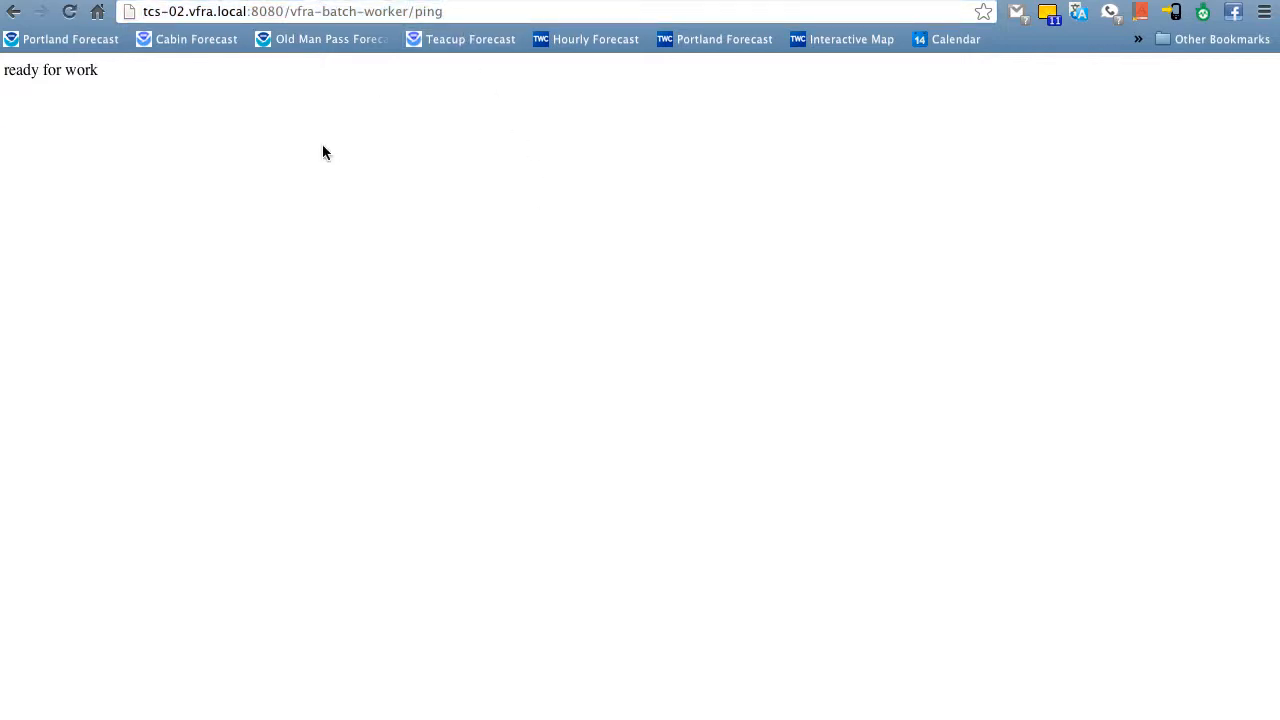
- Check the worker through the web server by loading httpd:80/vfra-batch-worker/ping
{"action": "left_click", "coordinate": [267, 12]}
{"action": "left_click_drag", "start_coordinate": [267, 12], "coordinate": [174, 17]}
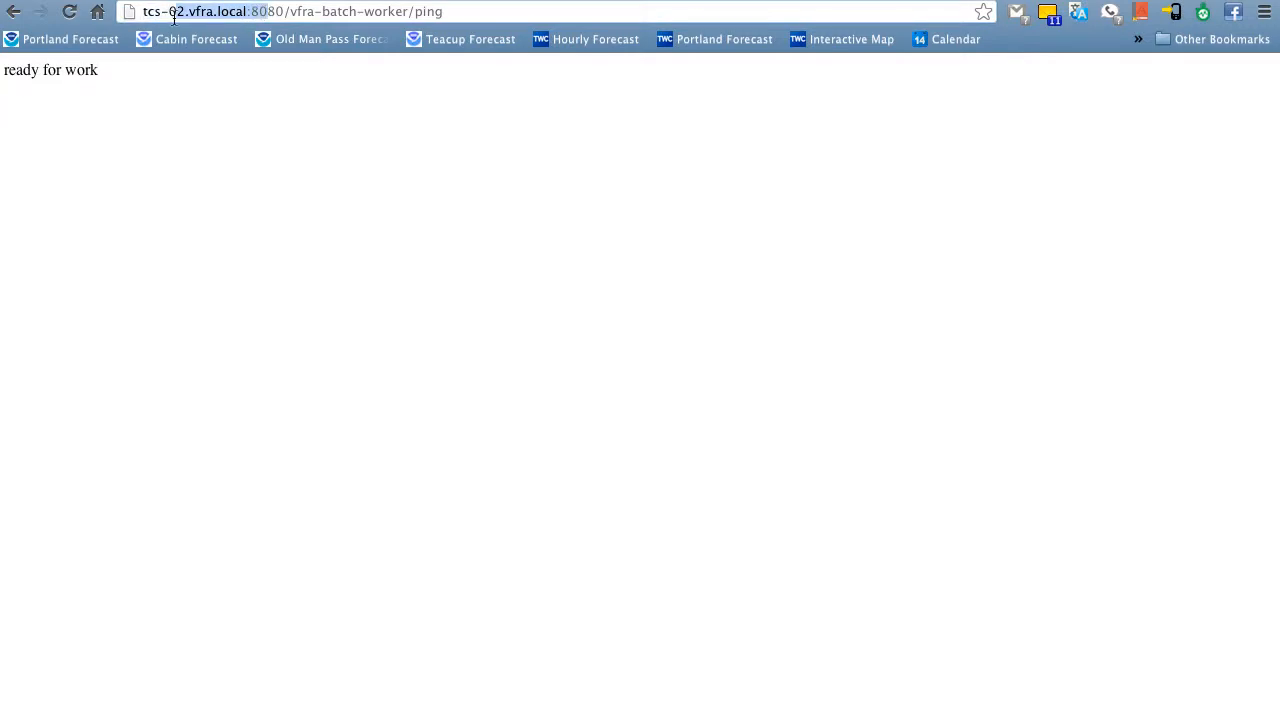
{"action": "key", "text": "BackSpace"}
{"action": "key", "text": "BackSpace"}
{"action": "key", "text": "BackSpace"}
{"action": "key", "text": "BackSpace"}
{"action": "key", "text": "BackSpace"}
{"action": "type", "text": "htt"}
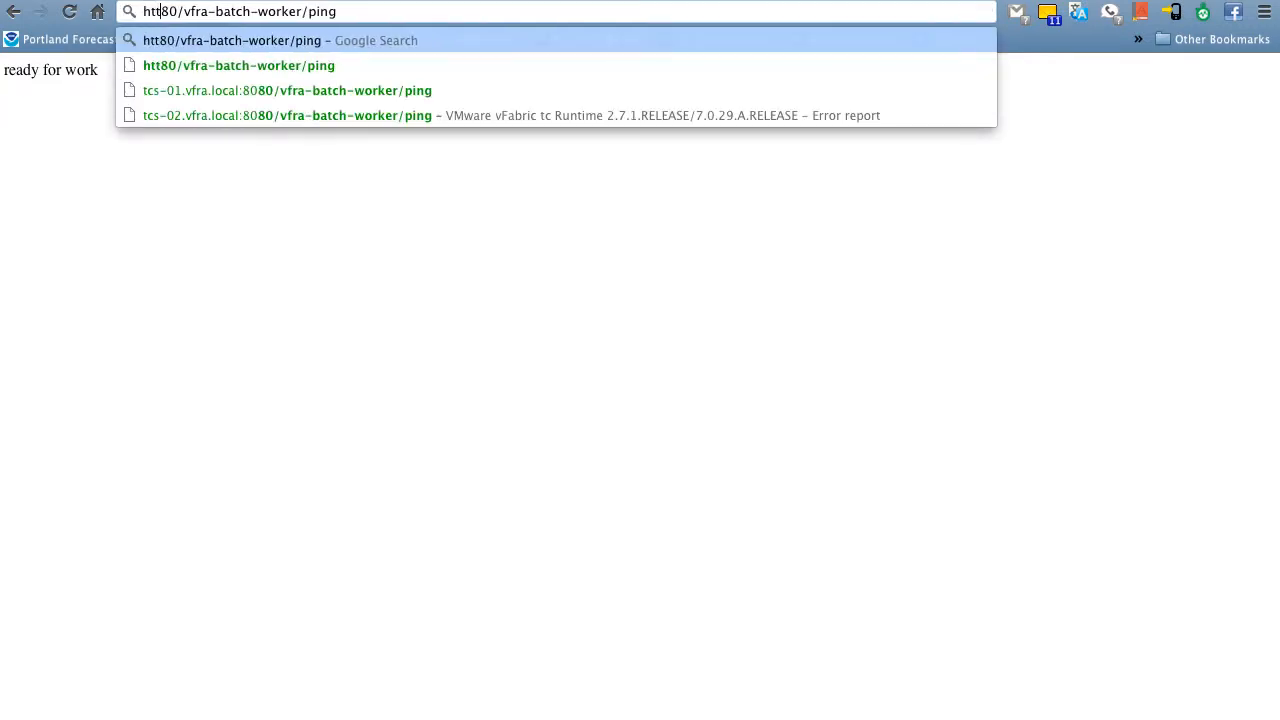
{"action": "type", "text": "pd"}
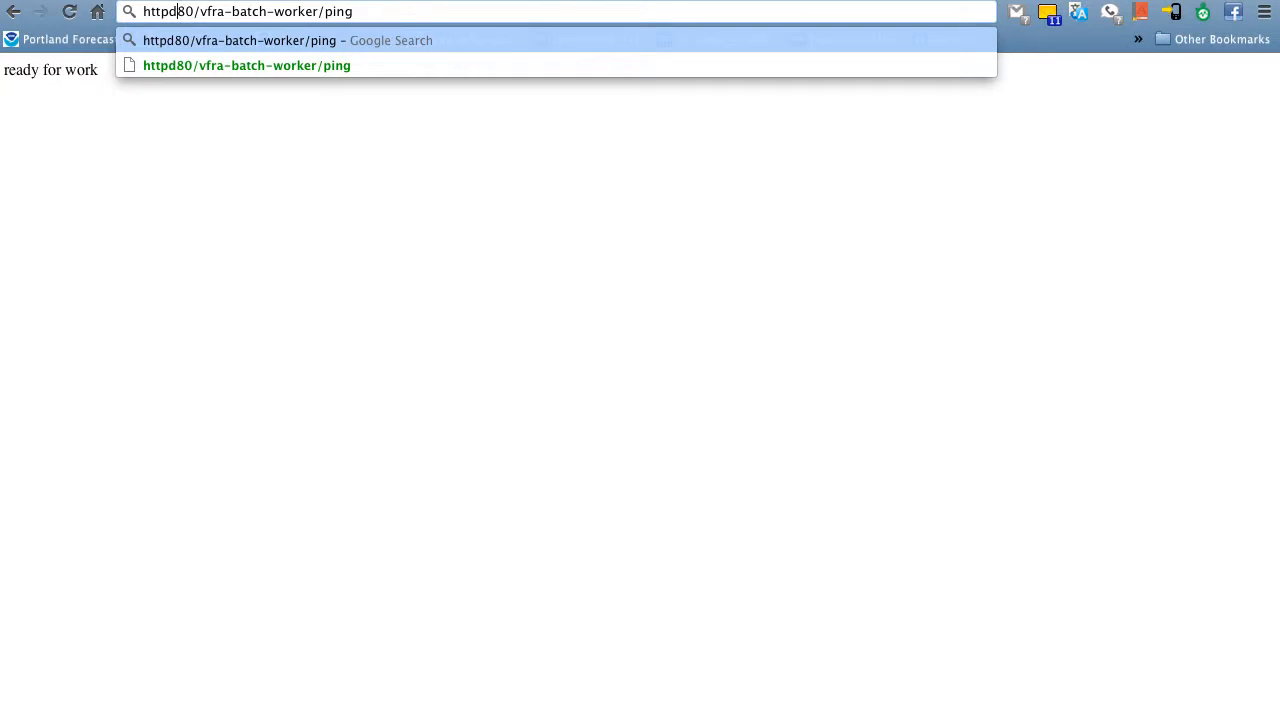
{"action": "type", "text": ":"}
{"action": "key", "text": "Return"}
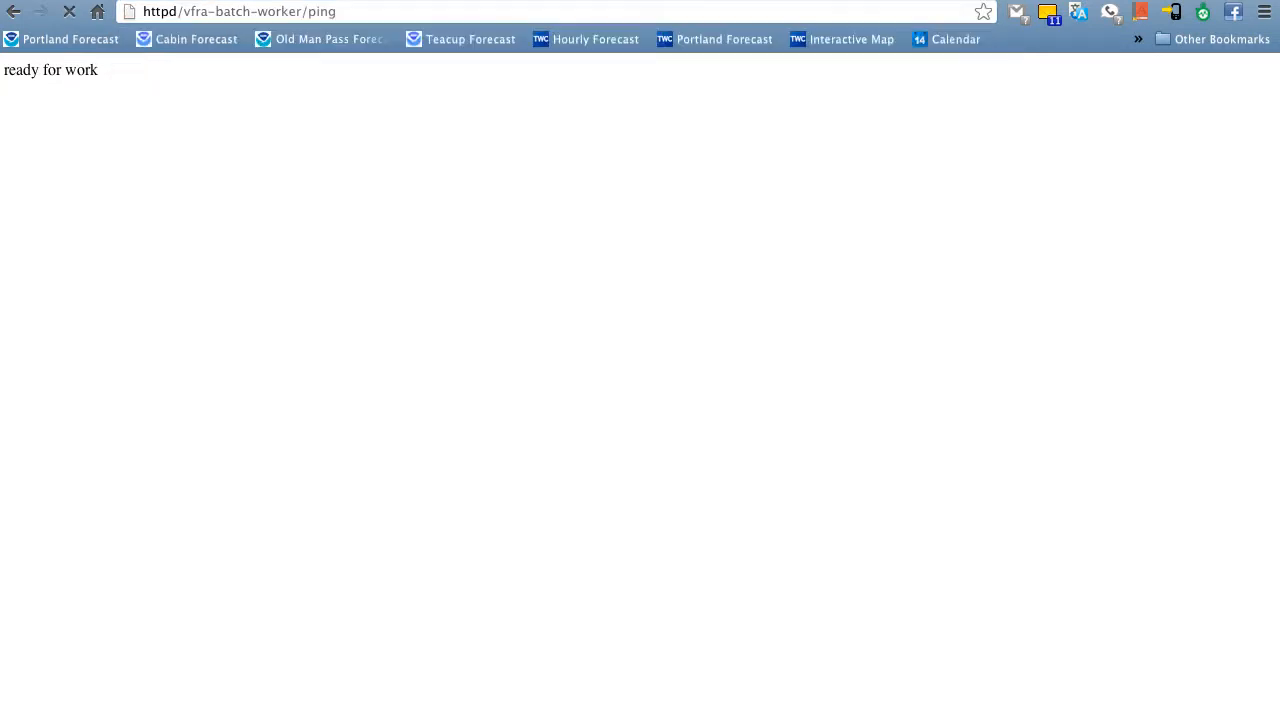
{"action": "left_click", "coordinate": [357, 18]}
- In the terminal, open src/main/resources/commandline/vfra-batch.properties in Emacs
{"action": "key", "text": "super+Tab"}
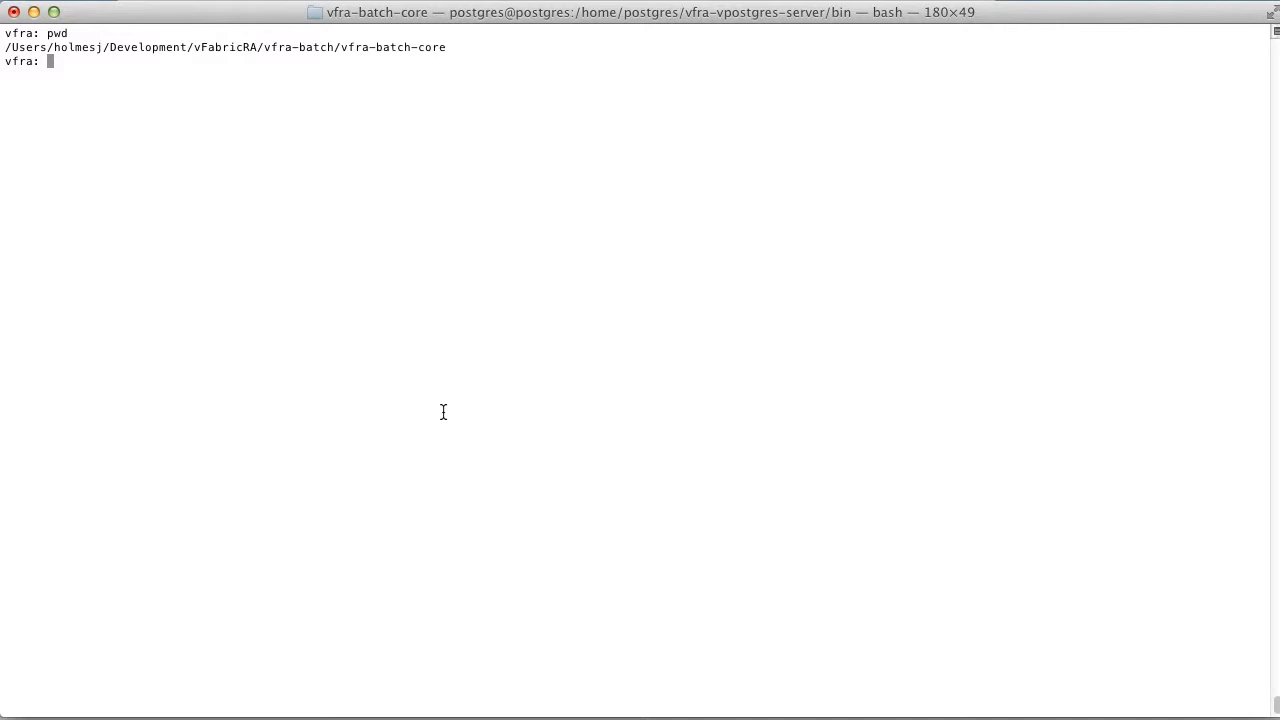
{"action": "type", "text": "src/main/resources/commandline/vfra-batch.properties"}
{"action": "key", "text": "ctrl+a"}
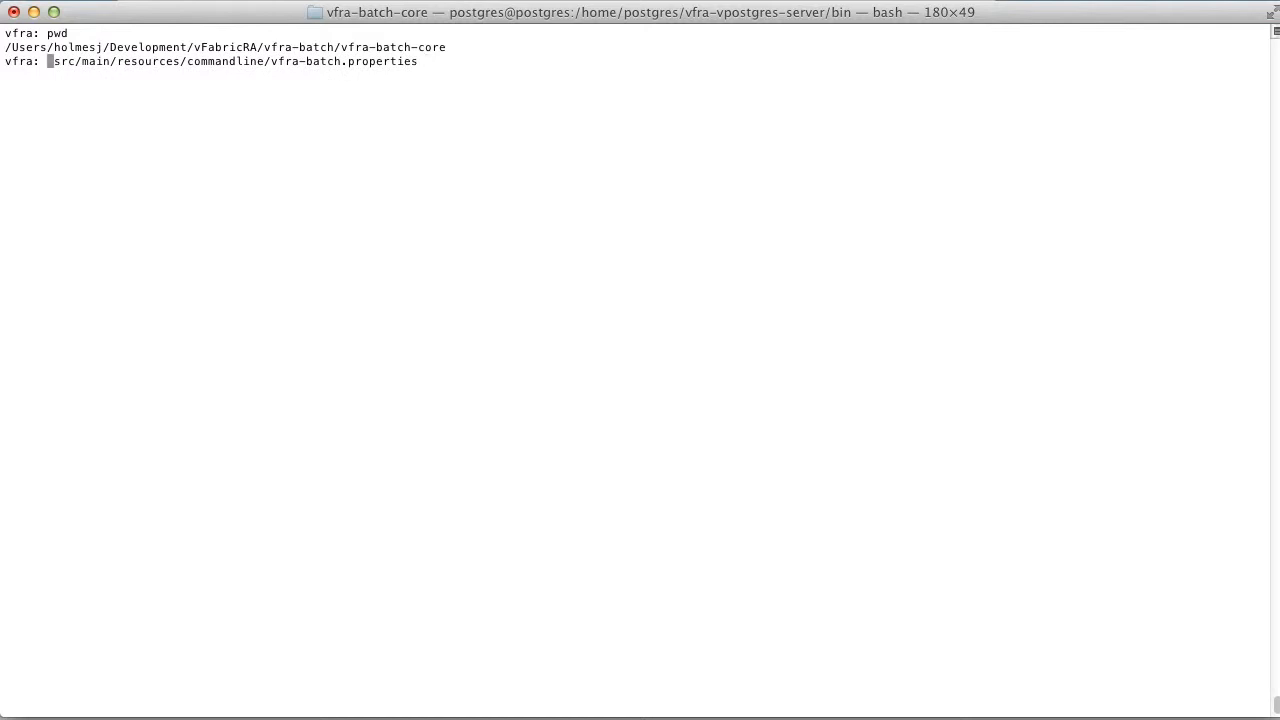
{"action": "type", "text": "main"}
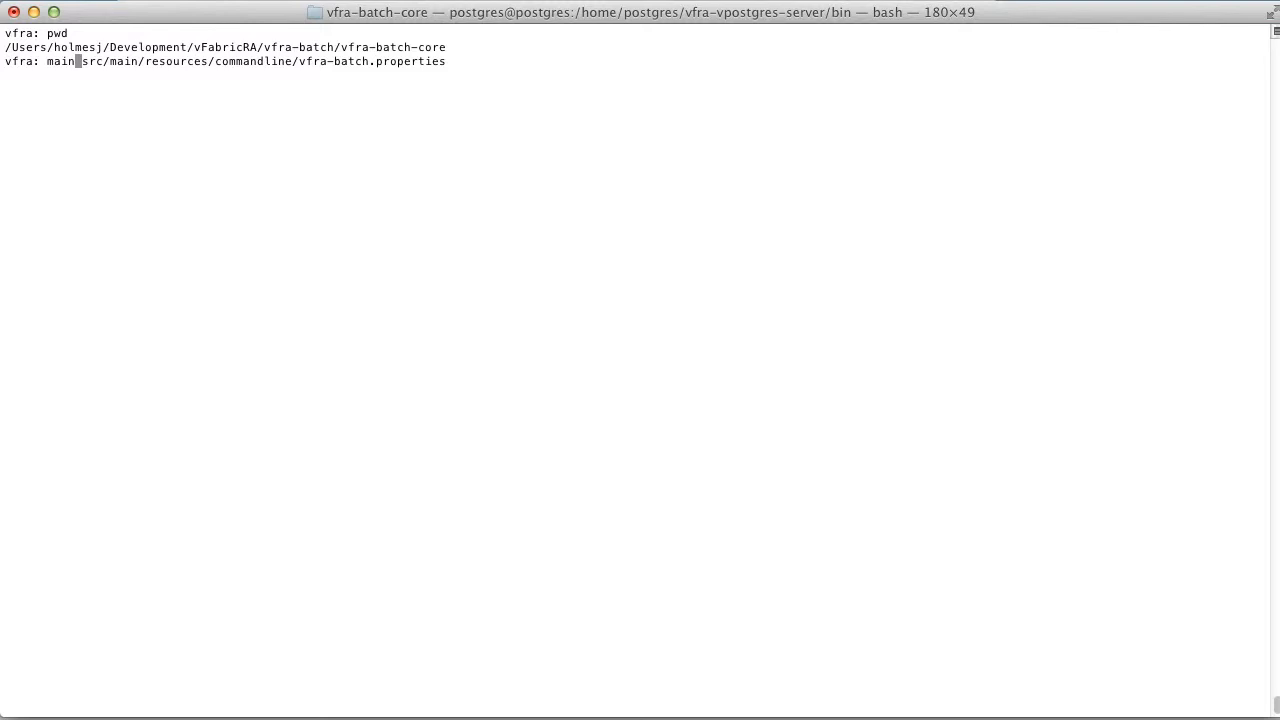
{"action": "type", "text": "s"}
{"action": "key", "text": "Return"}
- Set batch.partitionSize to 8, save vfra-batch.properties and exit the editor
{"action": "key", "text": "Down"}
{"action": "key", "text": "Down"}
{"action": "key", "text": "Down"}
{"action": "key", "text": "Down"}
{"action": "key", "text": "Down"}
{"action": "key", "text": "Down"}
{"action": "key", "text": "Down"}
{"action": "key", "text": "Down"}
{"action": "key", "text": "Down"}
{"action": "key", "text": "Down"}
{"action": "key", "text": "Down"}
{"action": "key", "text": "Down"}
{"action": "key", "text": "Down"}
{"action": "key", "text": "Down"}
{"action": "key", "text": "Down"}
{"action": "key", "text": "Down"}
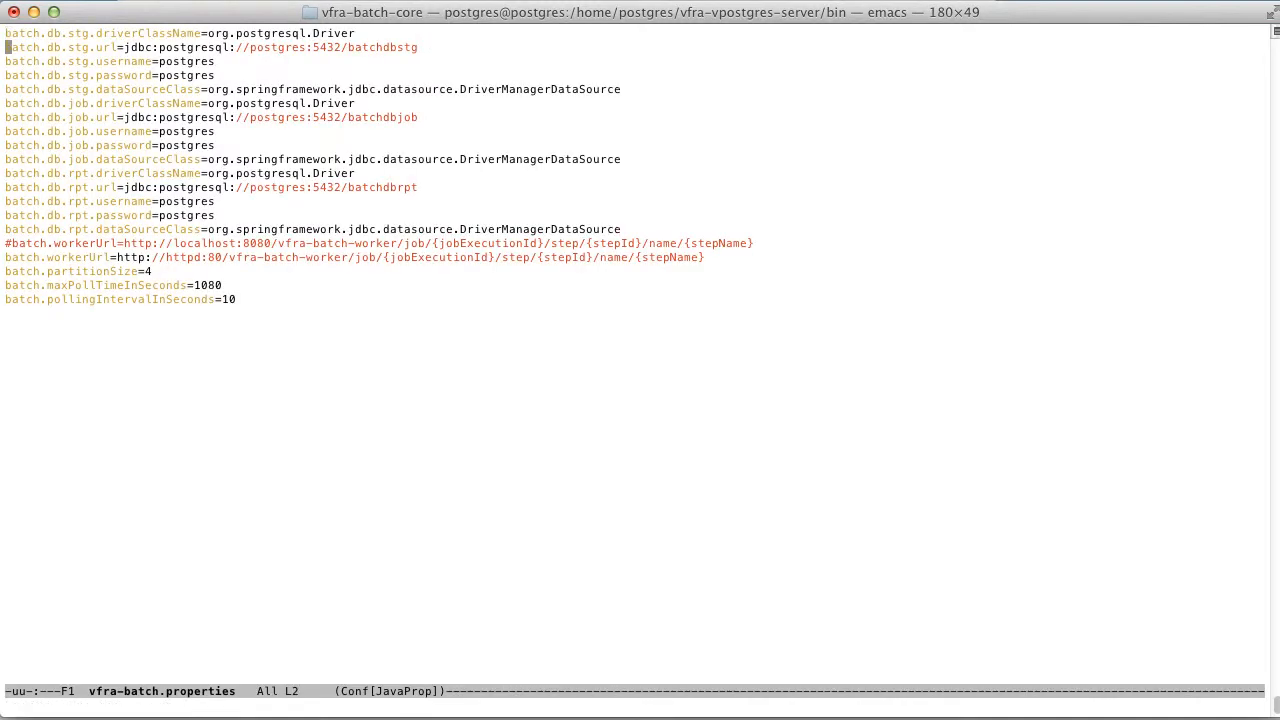
{"action": "key", "text": "Down"}
{"action": "key", "text": "ctrl+e"}
{"action": "key", "text": "BackSpace"}
{"action": "type", "text": "8"}
{"action": "key", "text": "ctrl+x"}
{"action": "key", "text": "ctrl+s"}
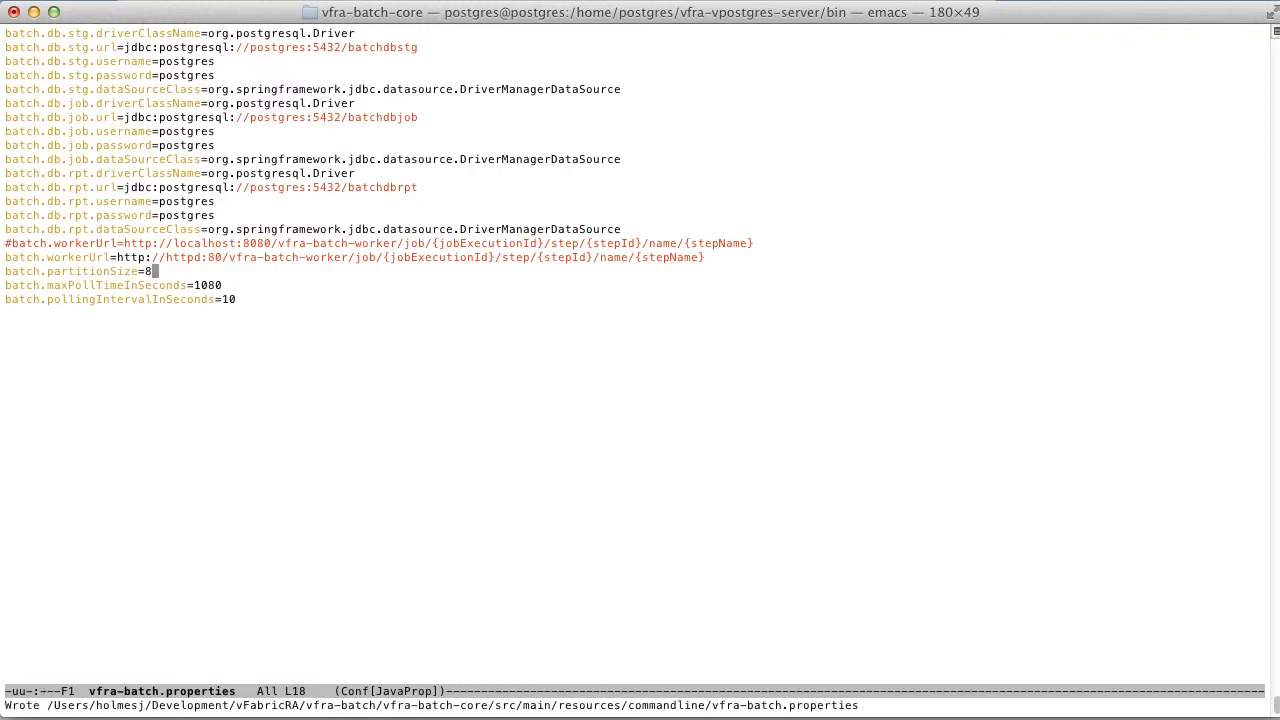
{"action": "key", "text": "ctrl+x"}
{"action": "key", "text": "ctrl+c"}
- Build the project with mvn install and run ./src/main/resources/commandline/copy-orders-job.sh
{"action": "type", "text": "mvn"}
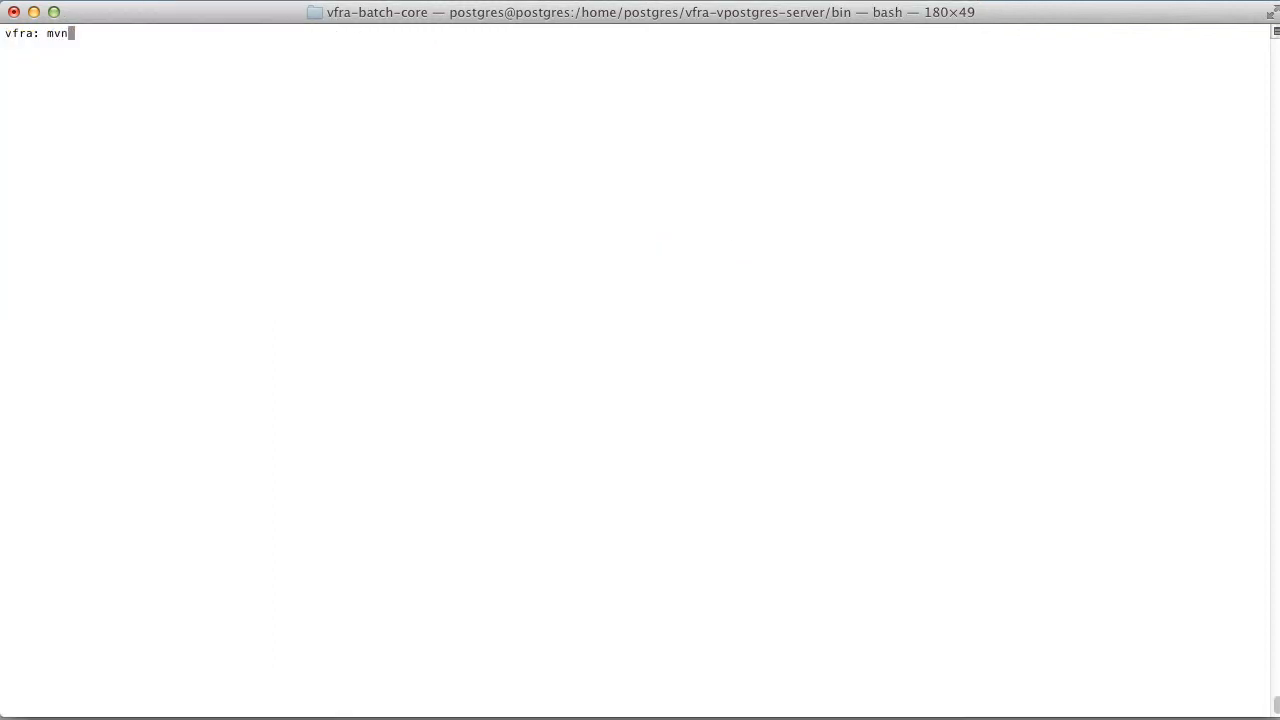
{"action": "type", "text": " install"}
{"action": "key", "text": "Return"}
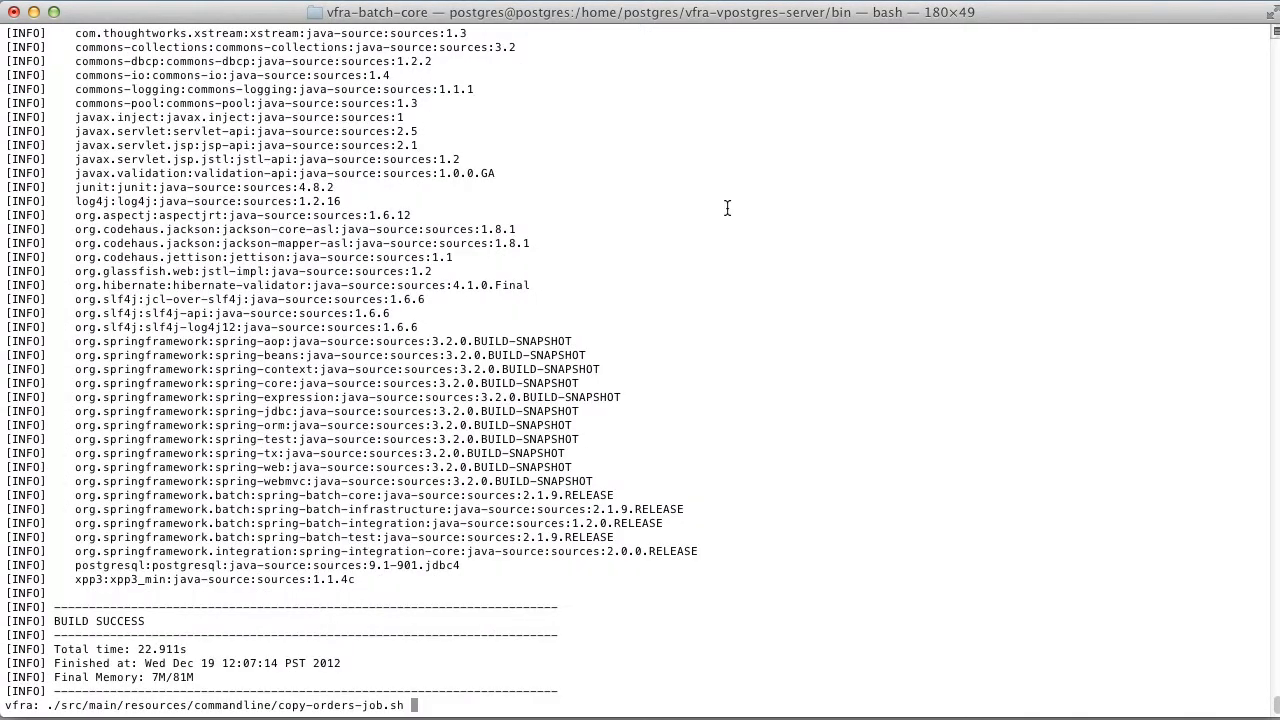
{"action": "key", "text": "Return"}
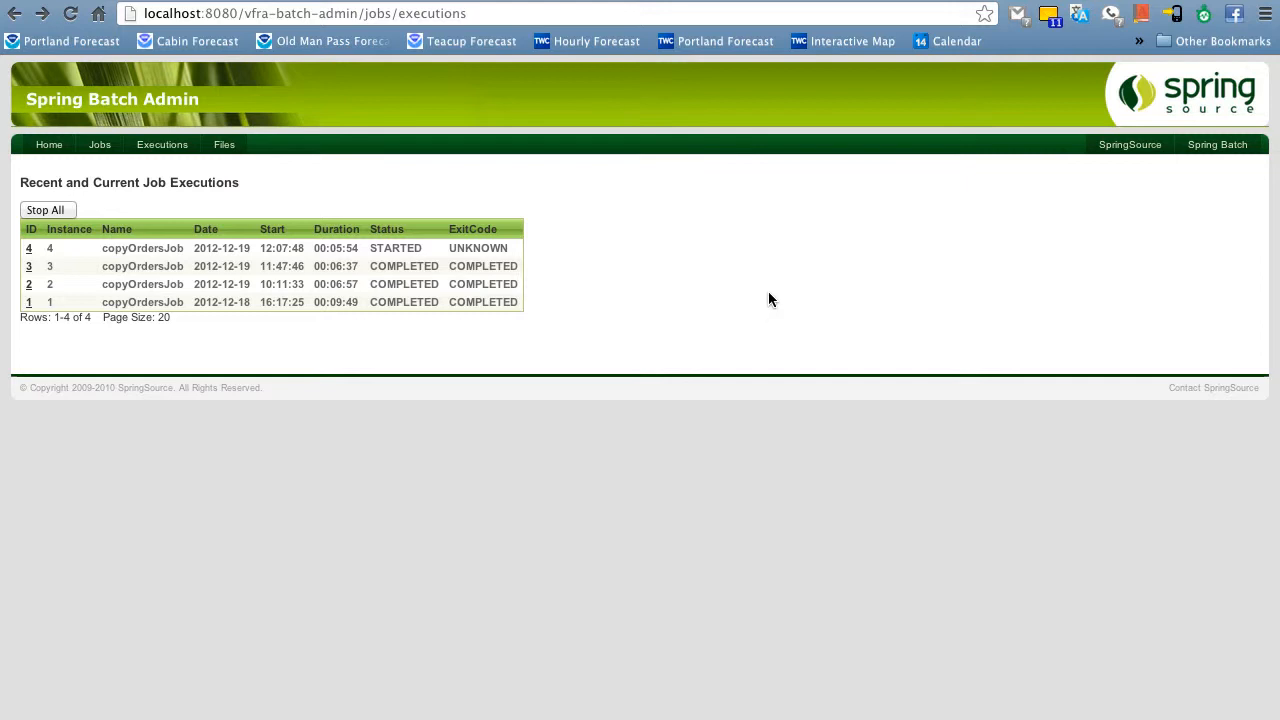
- In Spring Batch Admin, refresh the job executions and compare the step details of copyOrdersJob executions 4 and 3
{"action": "left_click", "coordinate": [70, 13]}
{"action": "left_click", "coordinate": [29, 250]}
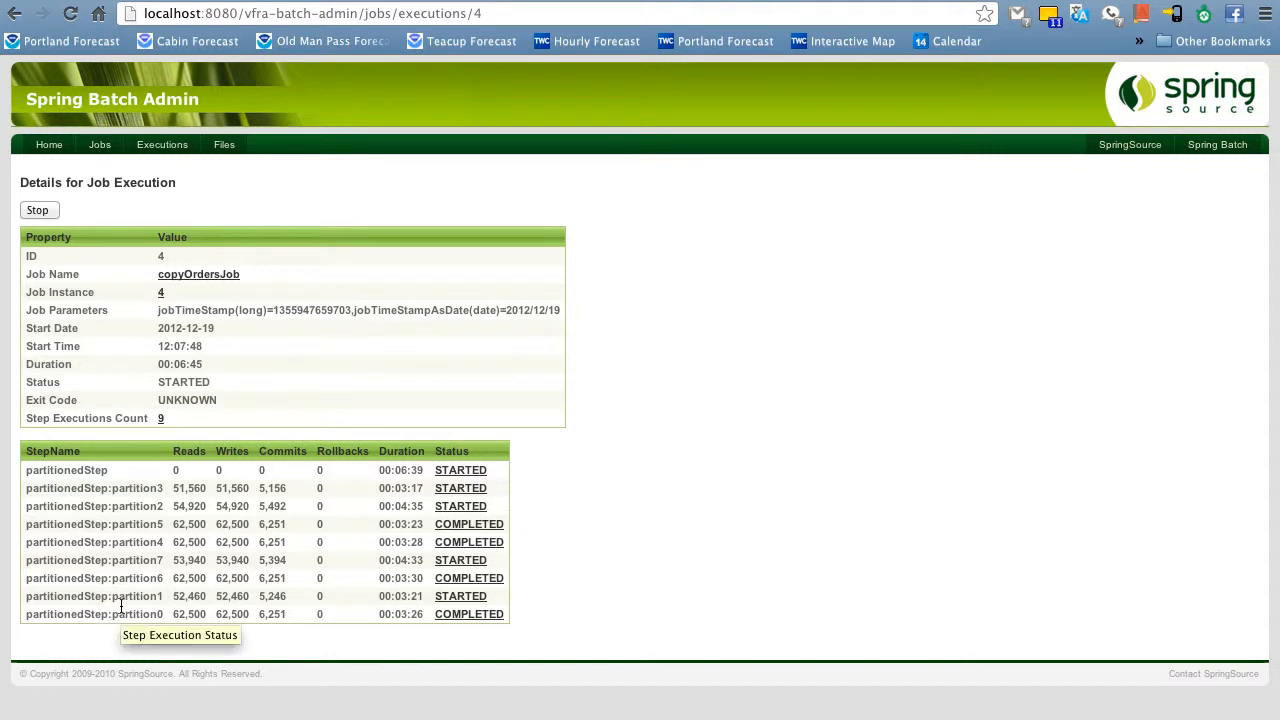
{"action": "left_click", "coordinate": [71, 14]}
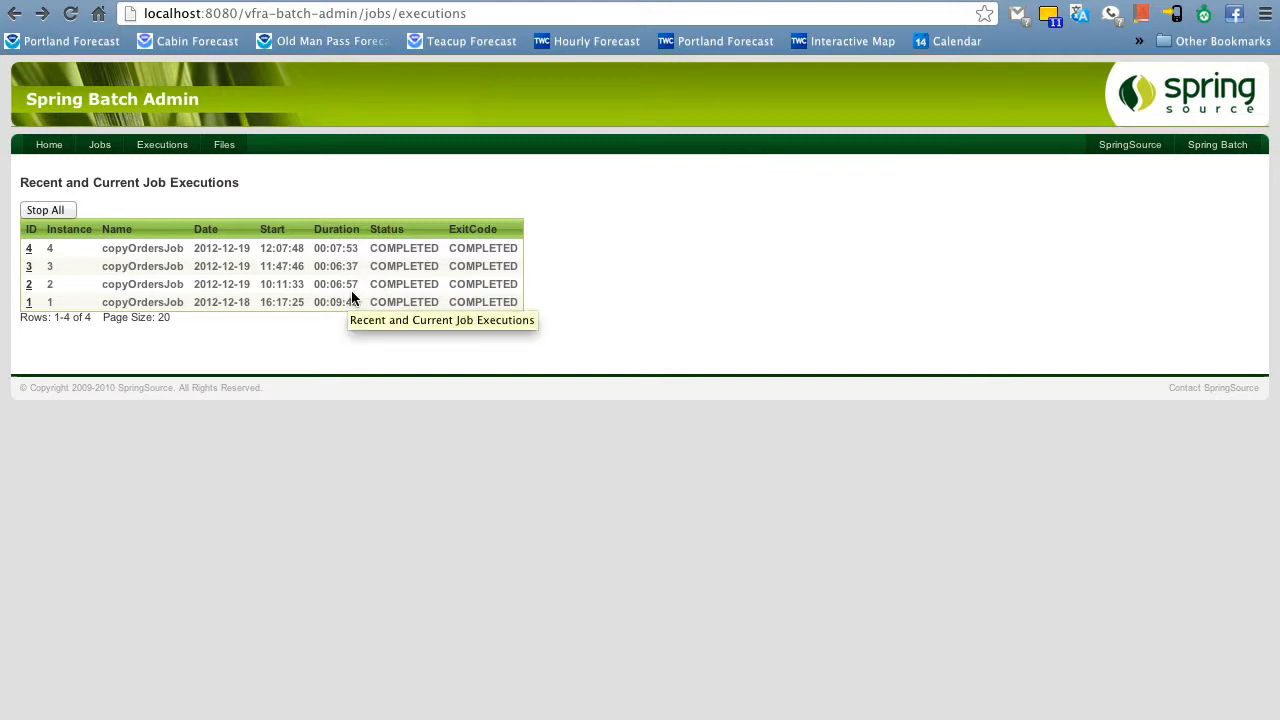
{"action": "left_click", "coordinate": [29, 267]}
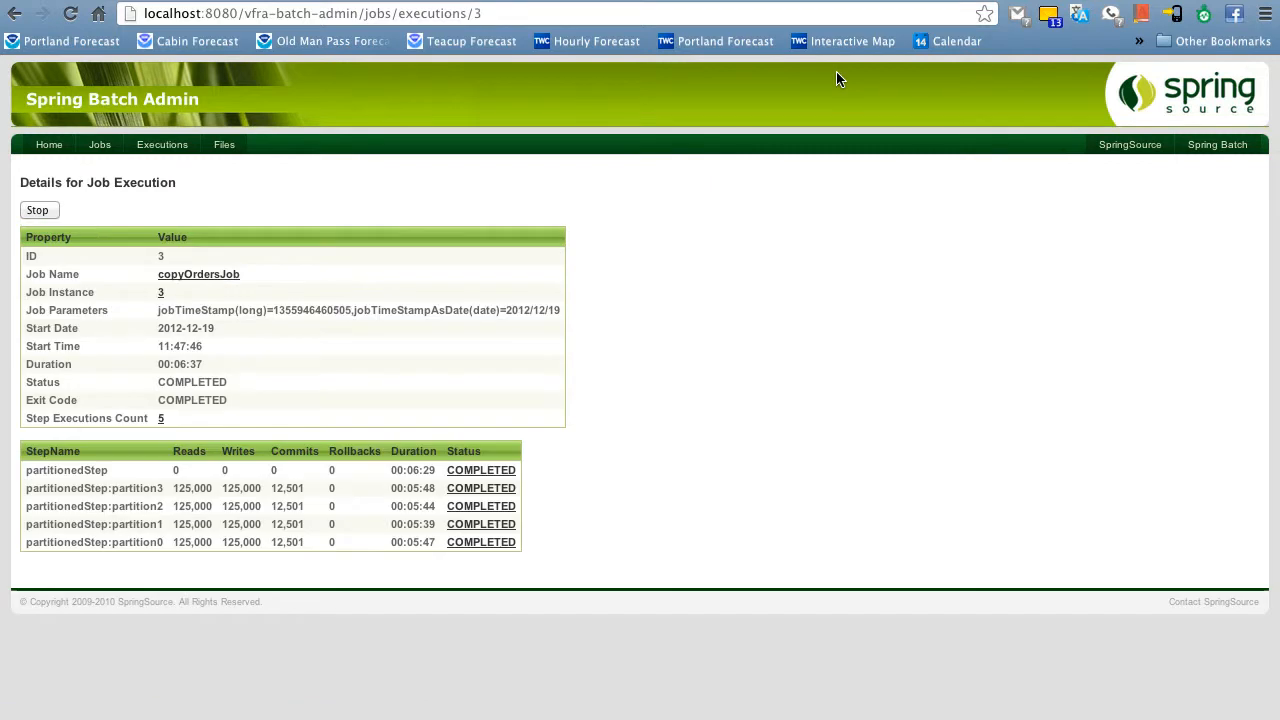